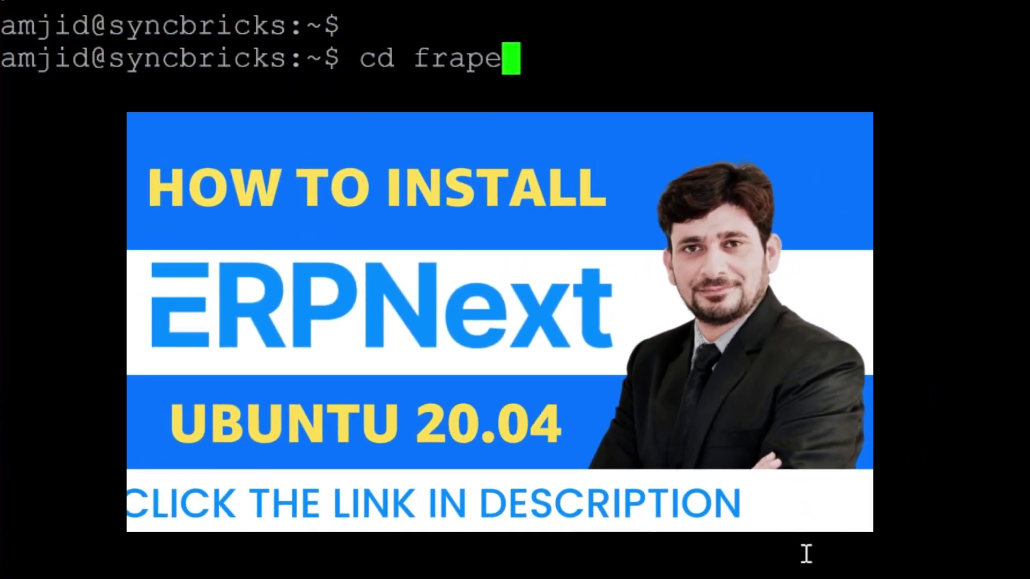
Enter the frappe-bench folder, list it, then move into apps and list erpnext and frappe.
key(BackSpace)
text(pe-bench)
key(Return)
key(Return)
key(Return)
key(Return)
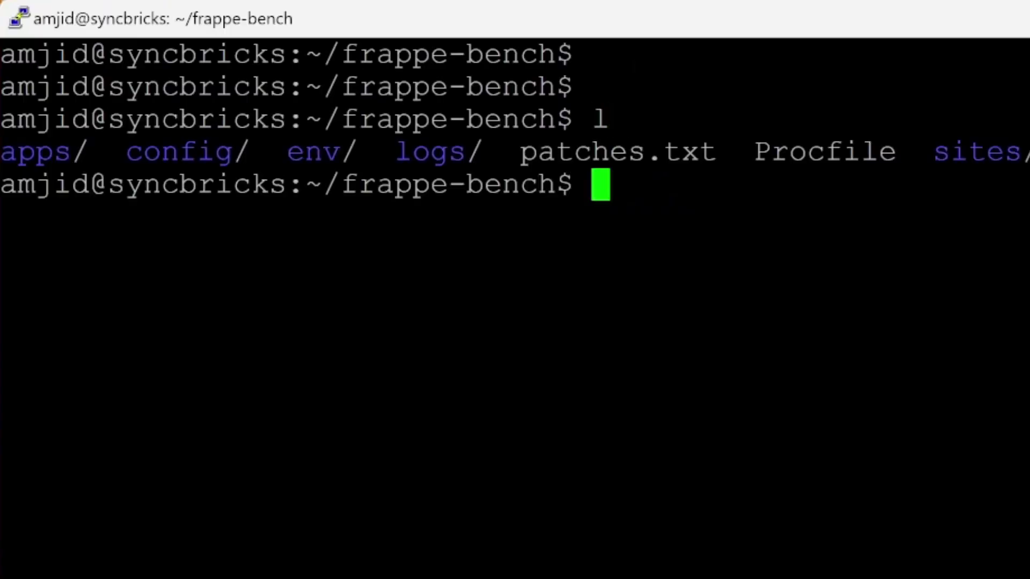
text(ls)
key(Return)
text(cd apps)
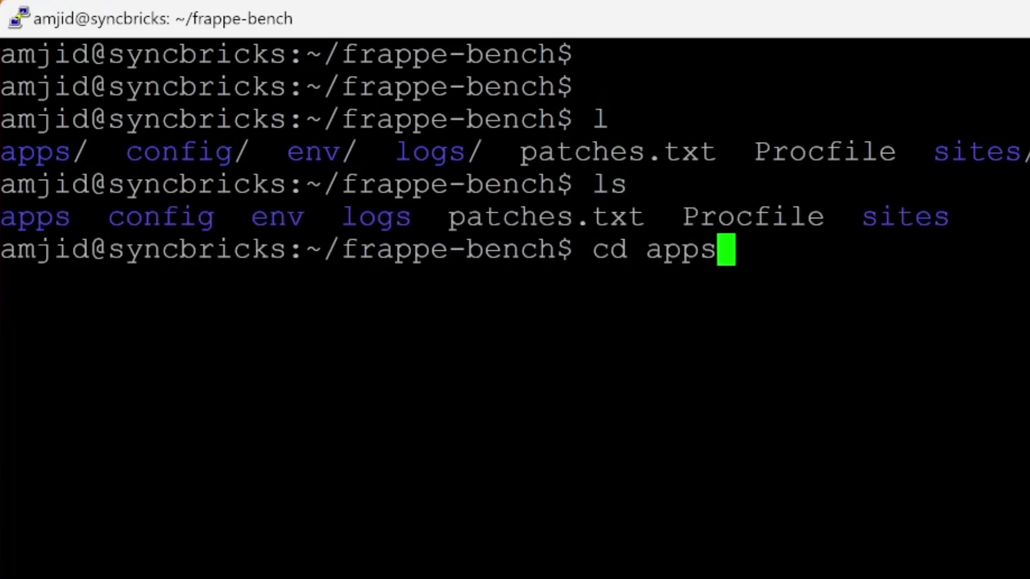
key(Return)
text(ls)
key(Return)
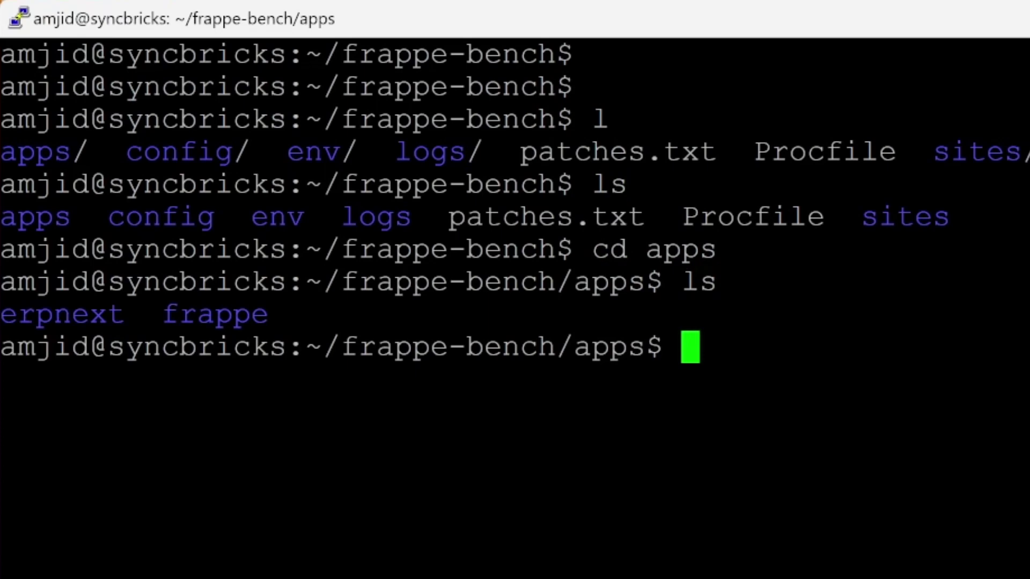
Return home, clear the screen, re-enter frappe-bench, list it, and clear again.
text(cd\)
key(Return)
key(Return)
key(Return)
key(Return)
text(clear)
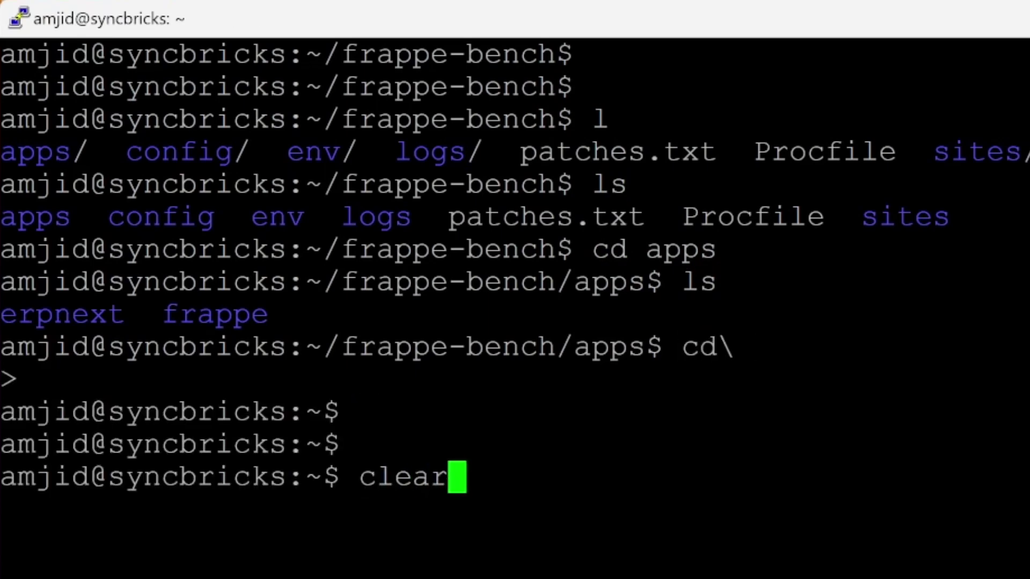
key(Return)
key(Return)
key(Return)
key(Return)
key(Return)
text(cd fra)
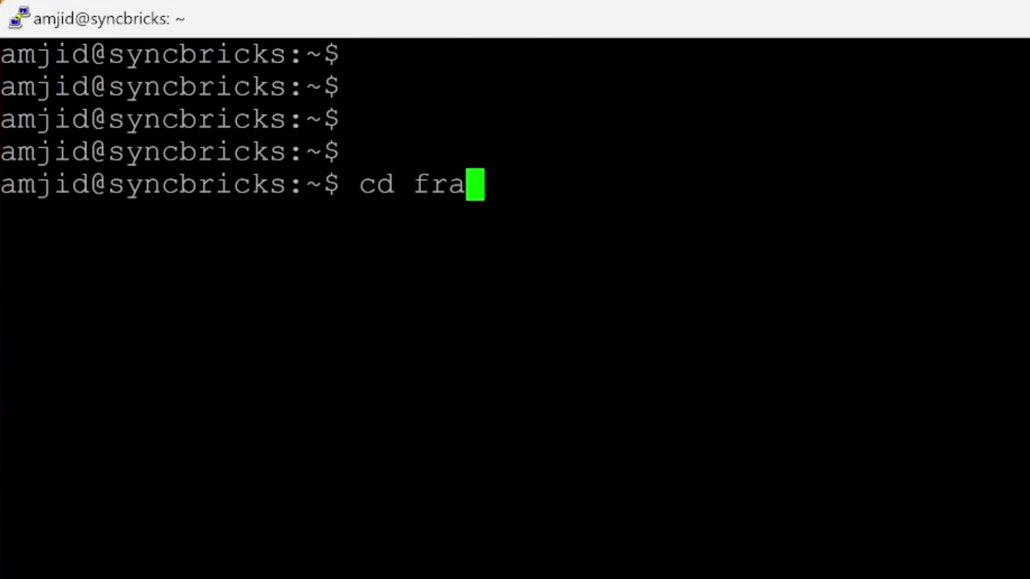
key(BackSpace)
key(BackSpace)
text(rappe-bench)
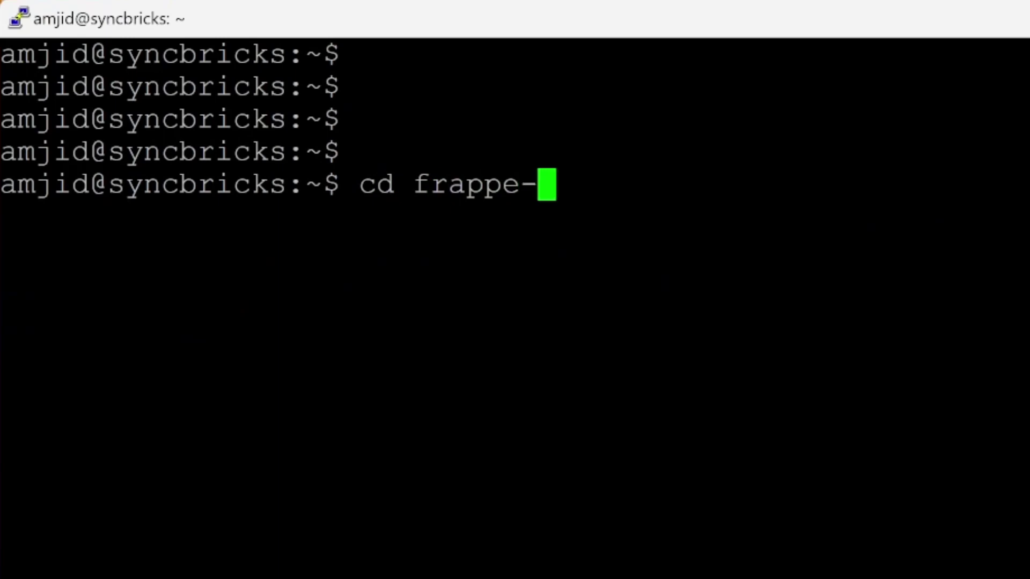
key(Return)
text(ls)
key(Return)
key(Return)
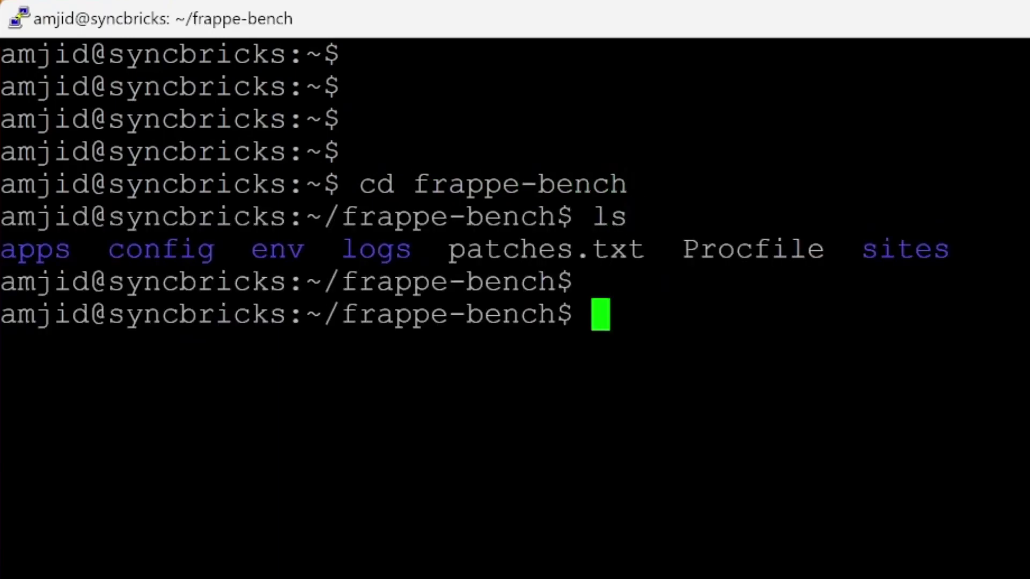
key(Return)
text(clear)
key(Return)
key(Return)
key(Return)
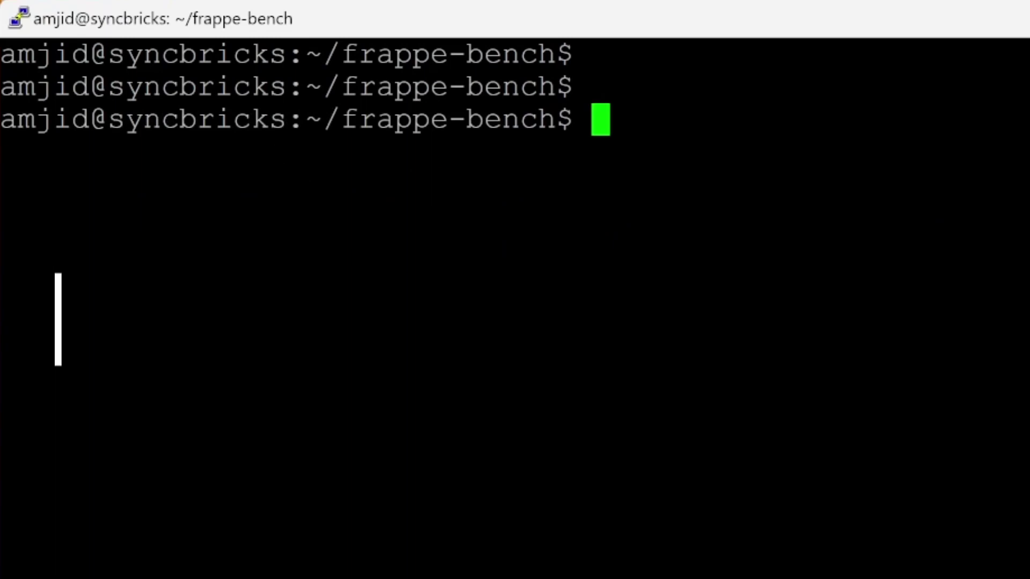
Start bench new-app syncbricks with title syncbricks and description 'Syncbricks Utilities'.
text(bench new-app syncbr)
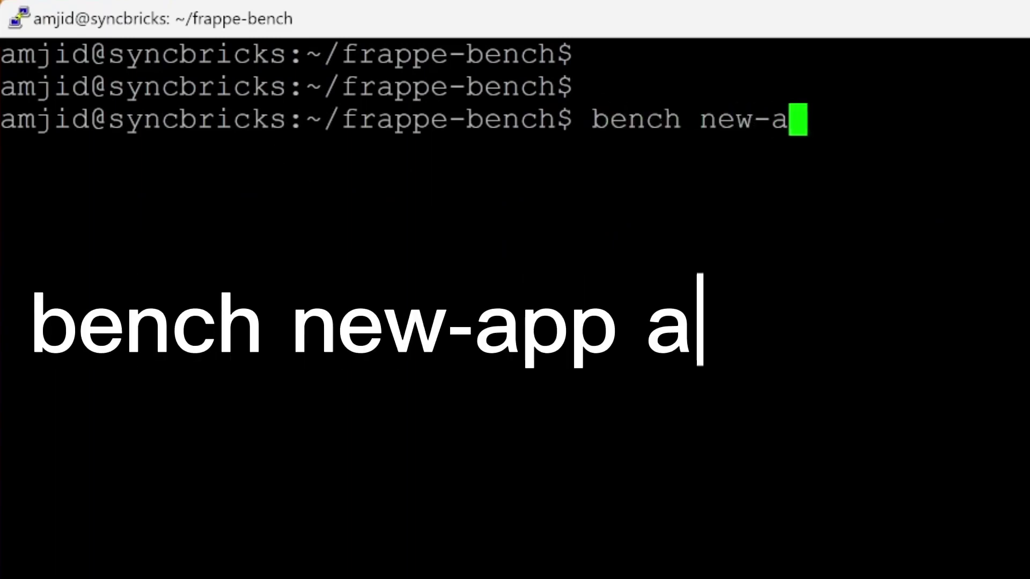
text(icks)
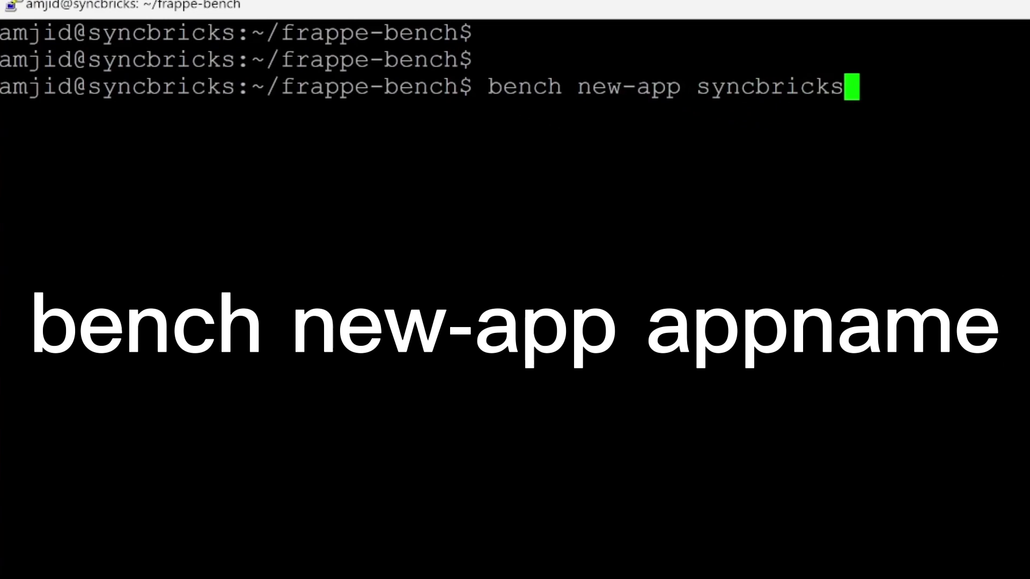
key(Return)
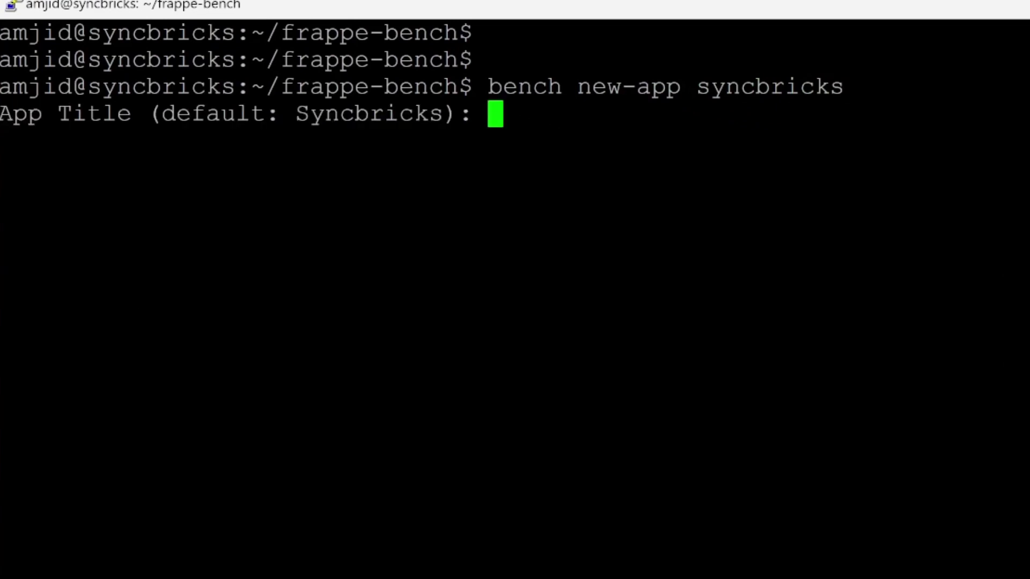
text(S)
key(BackSpace)
text(sync)
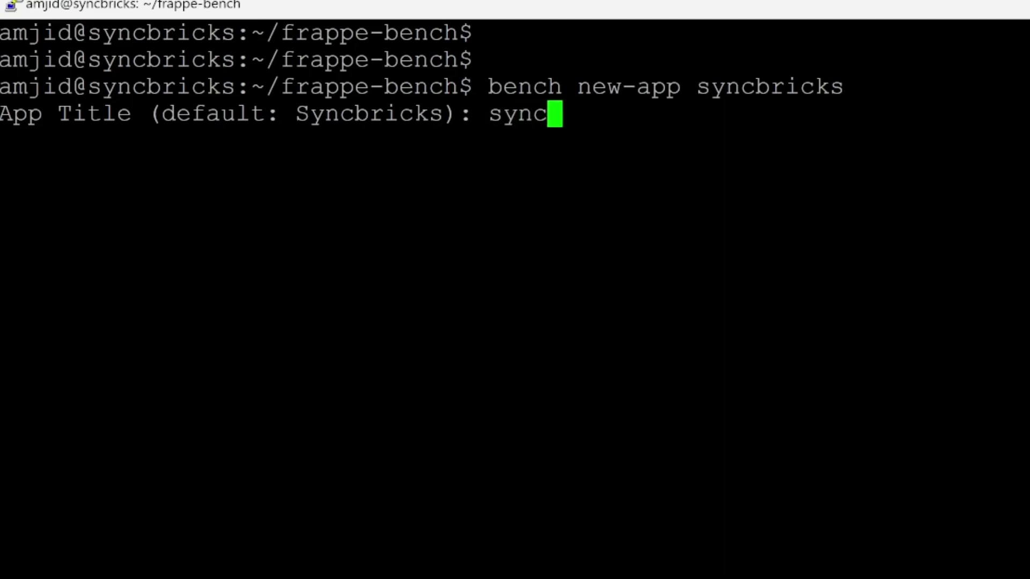
text(bricks)
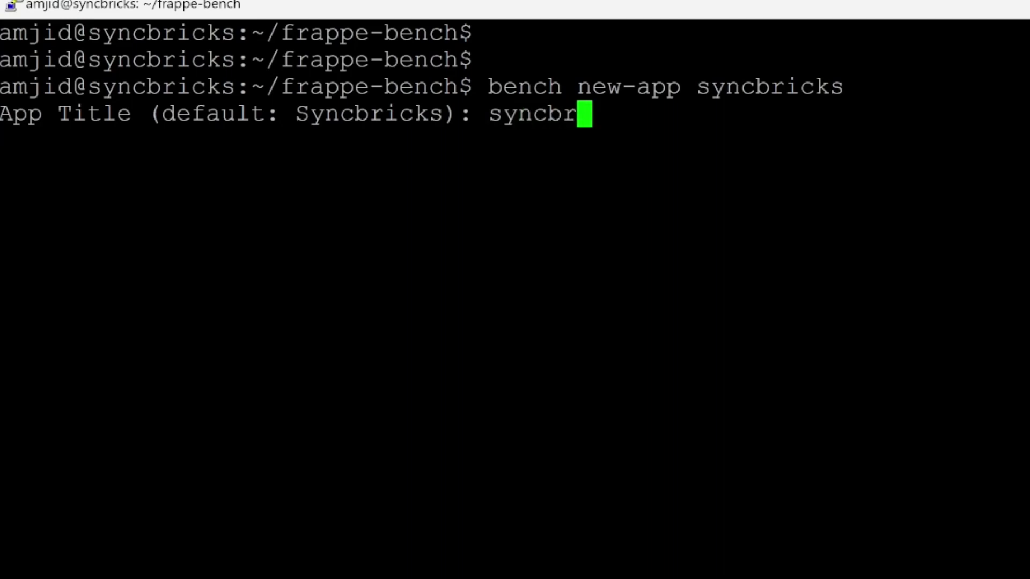
key(Return)
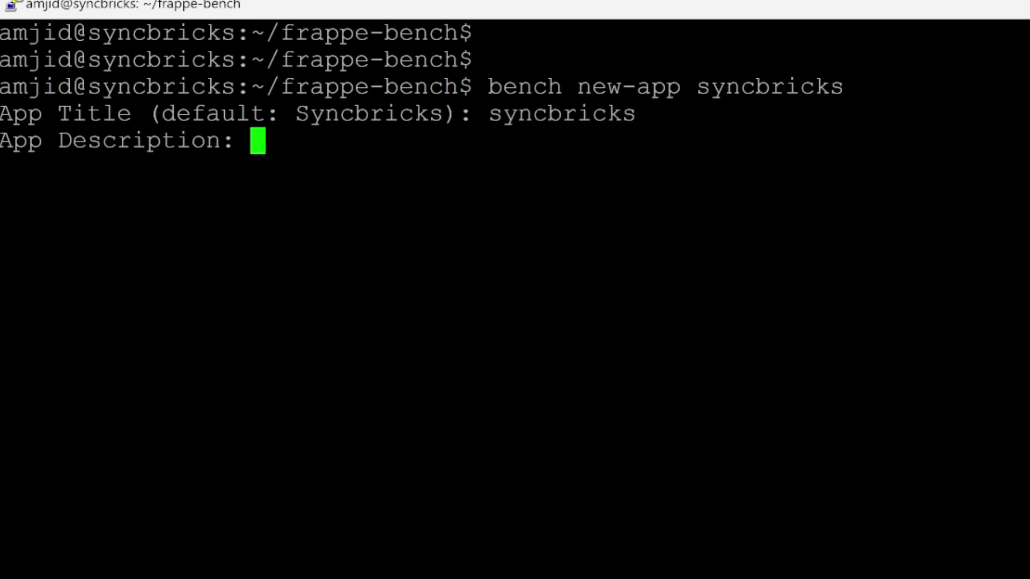
text(Syncbricks)
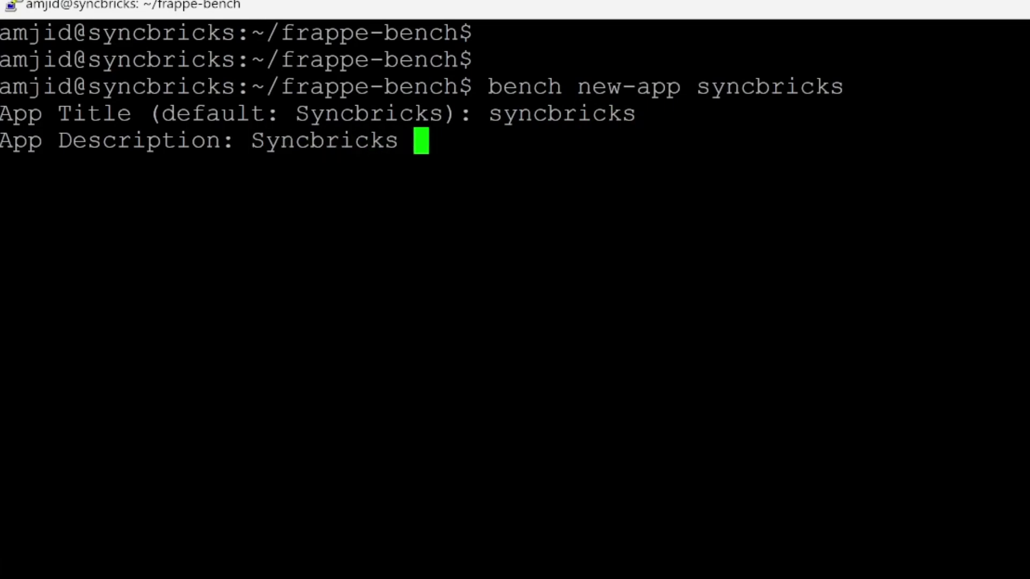
text( Uit)
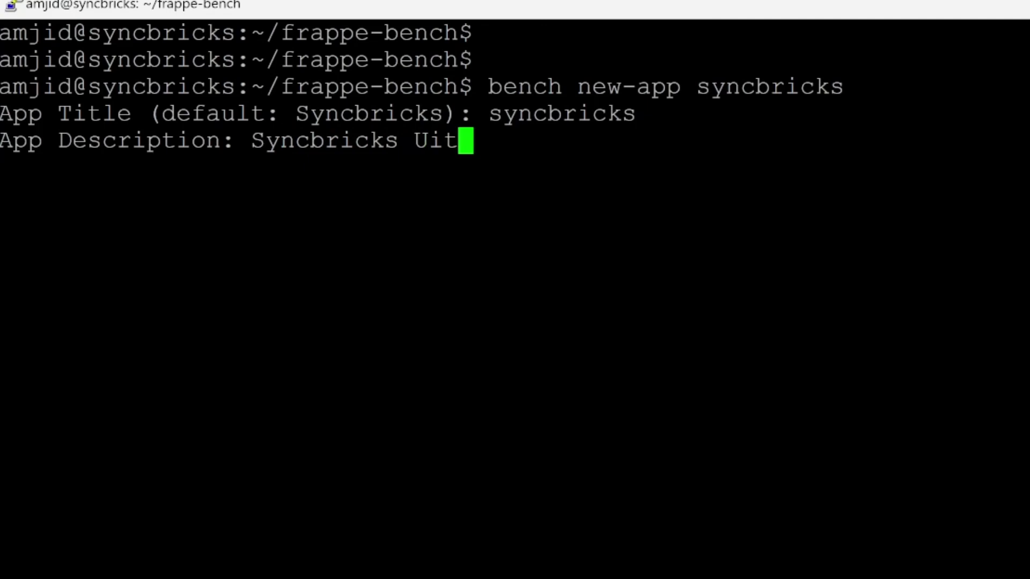
key(BackSpace)
key(BackSpace)
text(tilities)
key(Return)
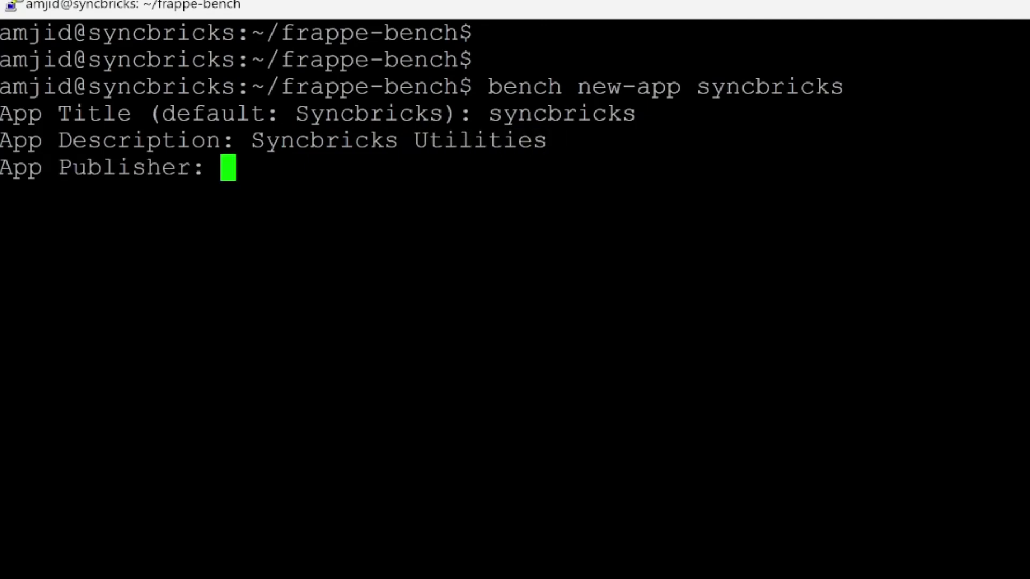
Enter the publisher name and contact e-mail, accept default icon and colour, and set licence syncbricks.
text(Amjid Ali)
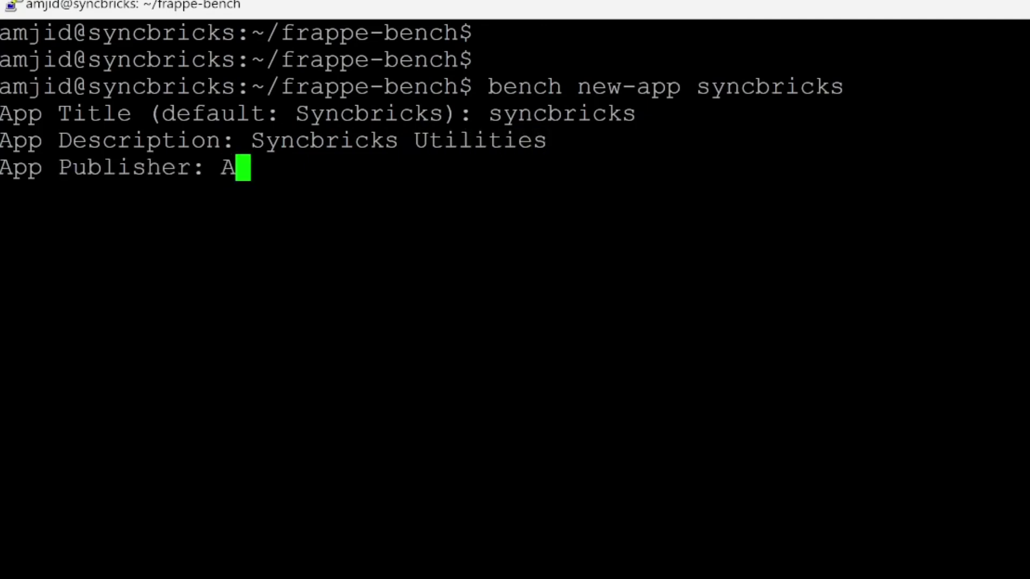
key(Return)
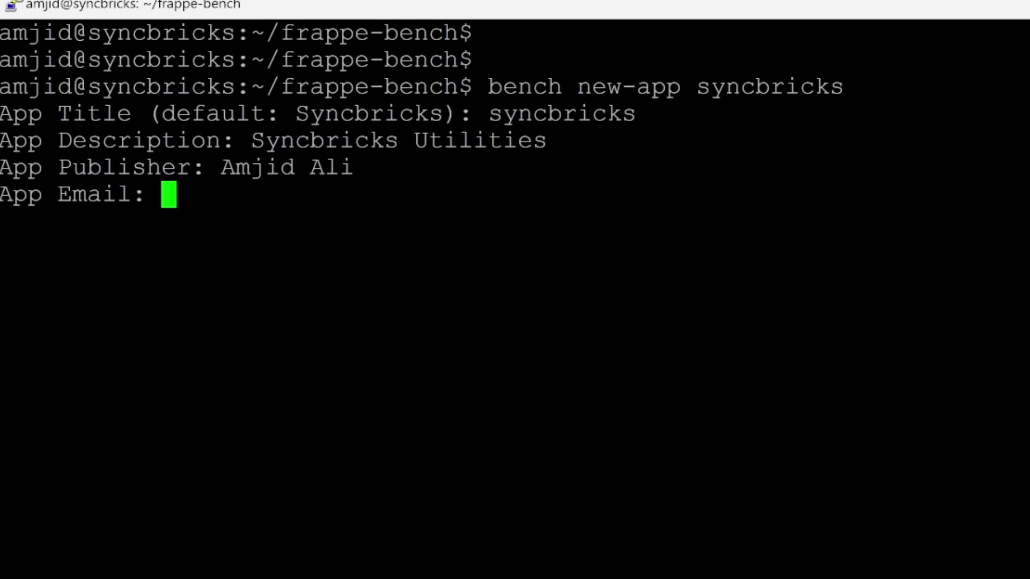
text(syncb)
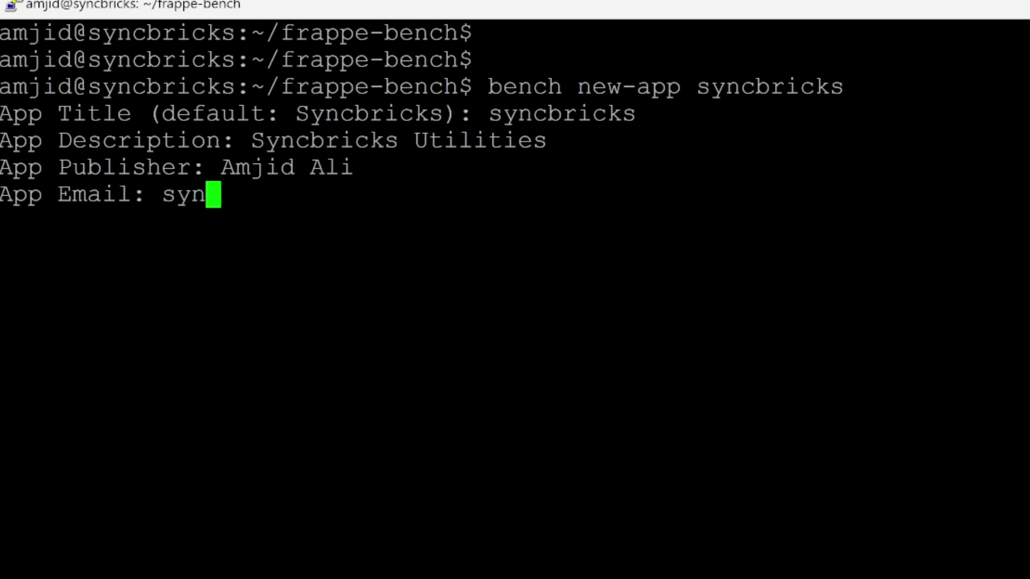
key(BackSpace)
key(BackSpace)
key(BackSpace)
key(BackSpace)
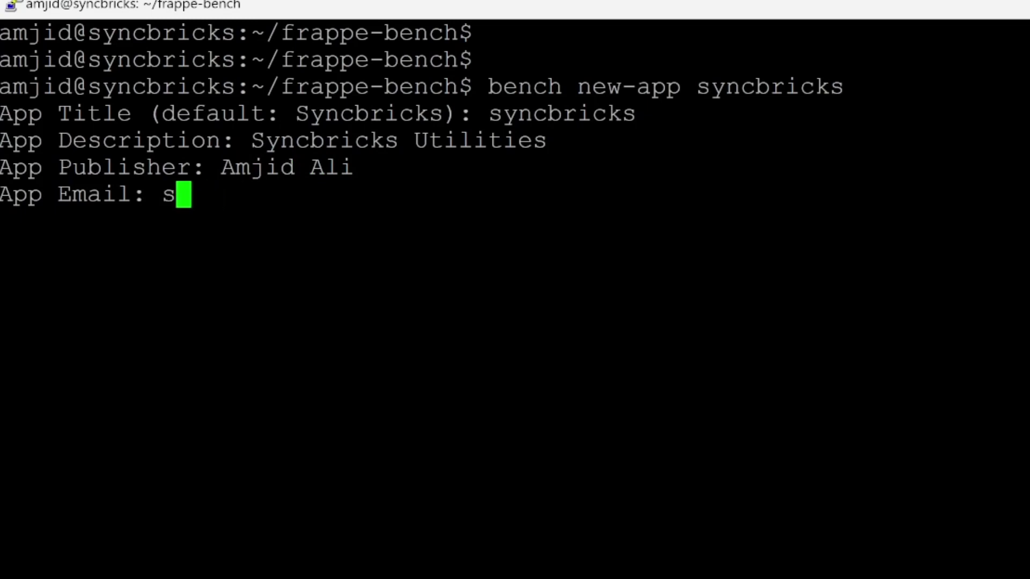
key(BackSpace)
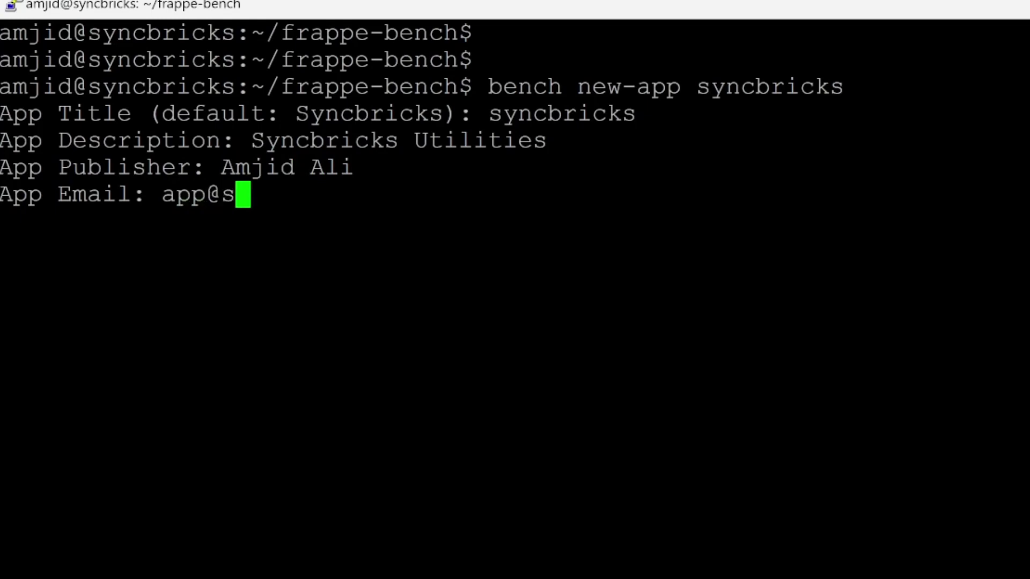
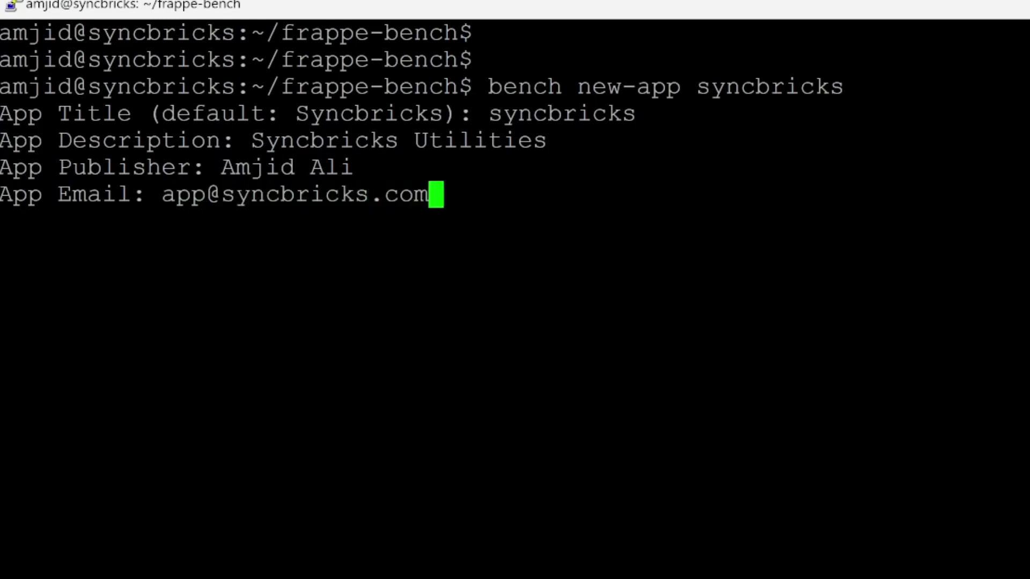
key(Return)
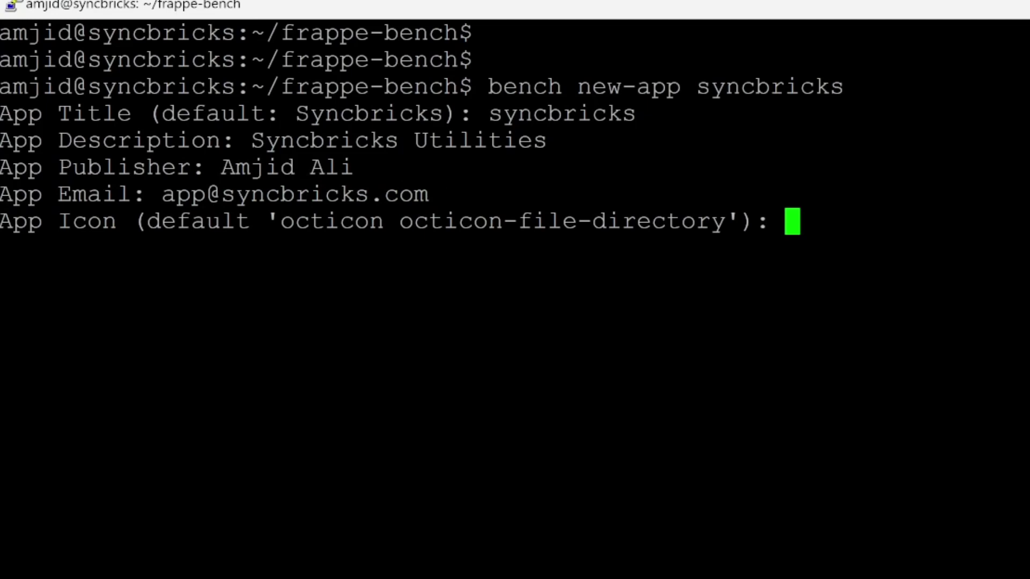
key(Return)
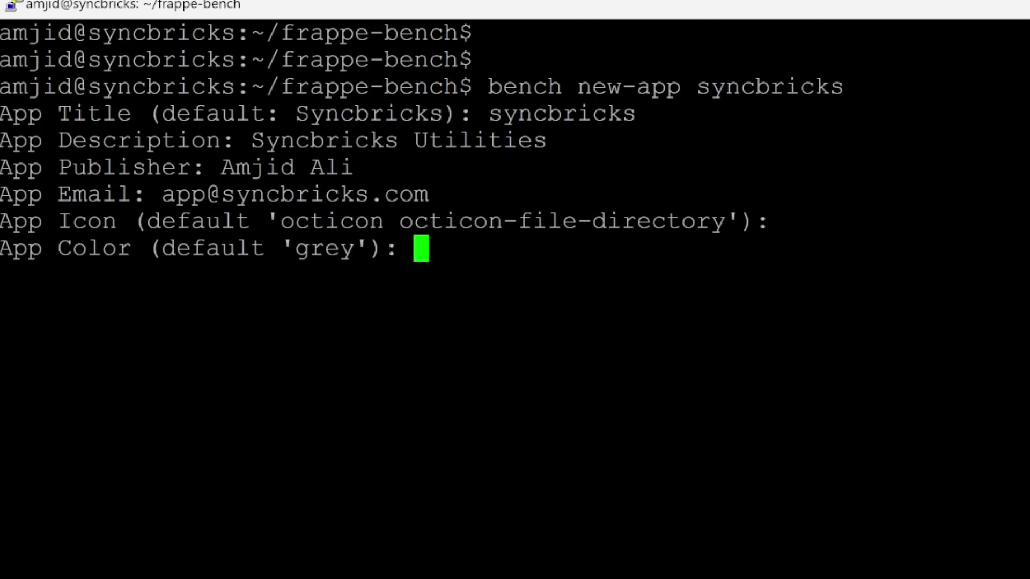
key(Return)
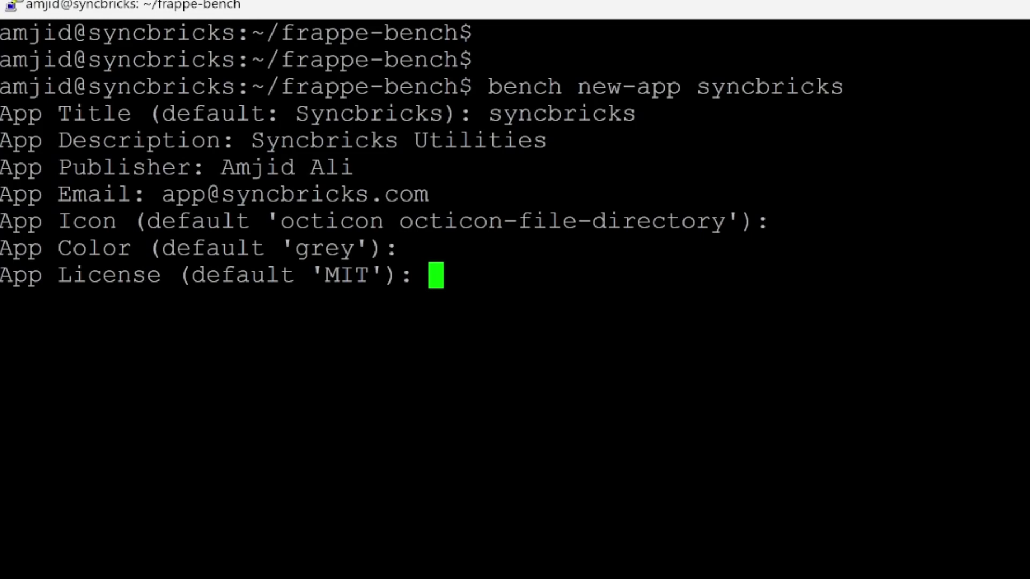
text(SYN)
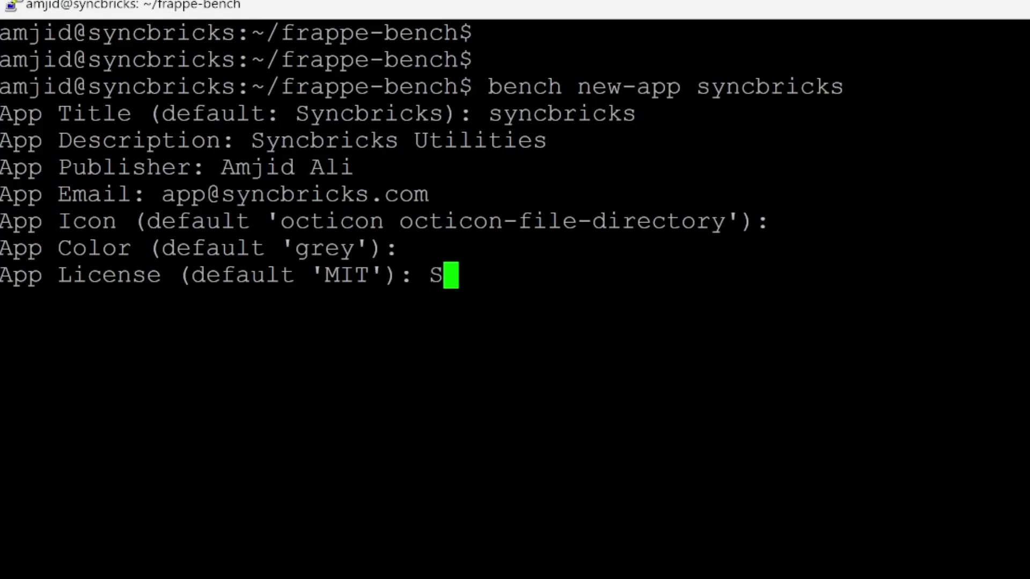
key(BackSpace)
key(BackSpace)
key(BackSpace)
key(BackSpace)
key(BackSpace)
key(BackSpace)
key(BackSpace)
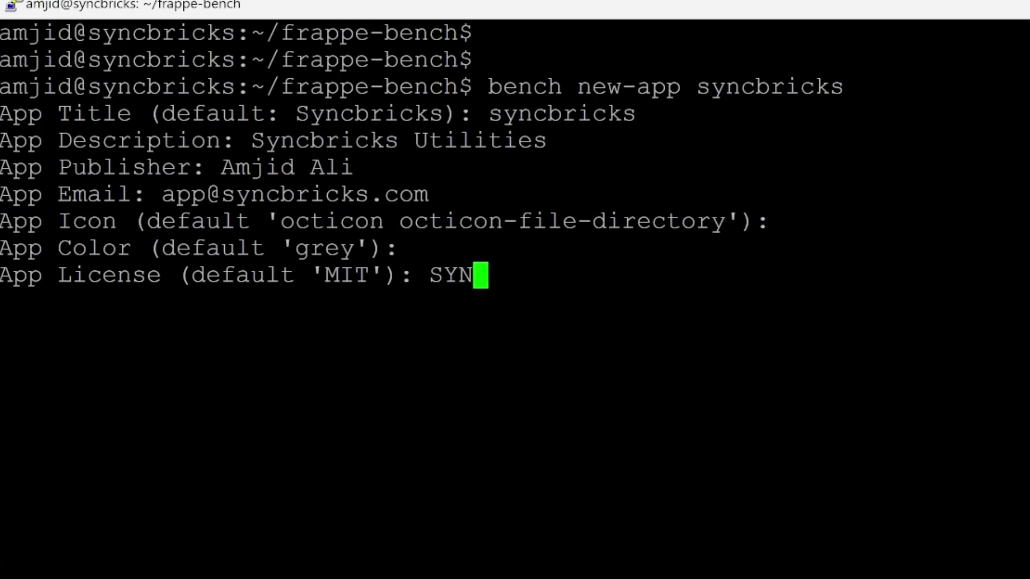
text(syncbricks)
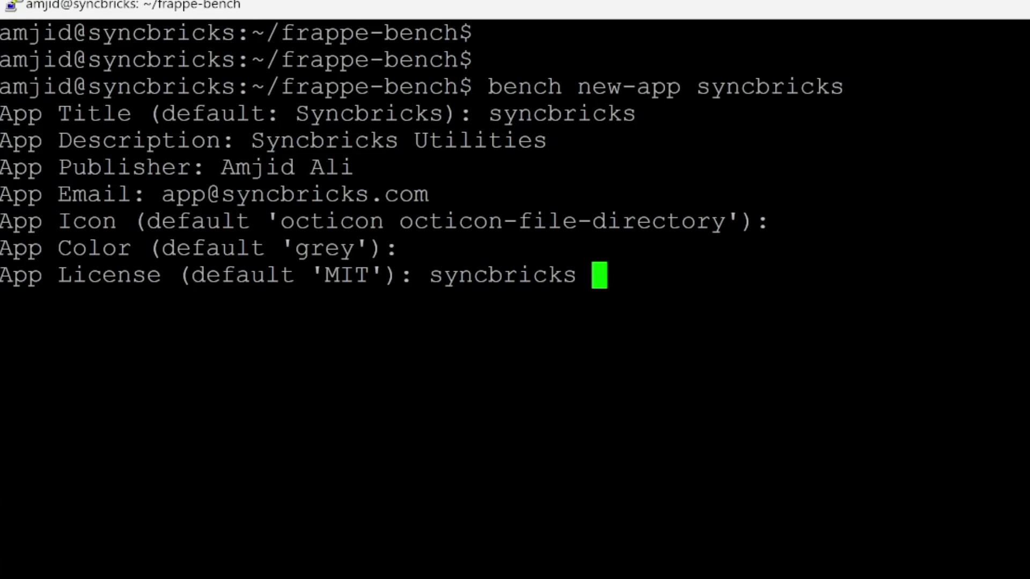
key(BackSpace)
key(Return)
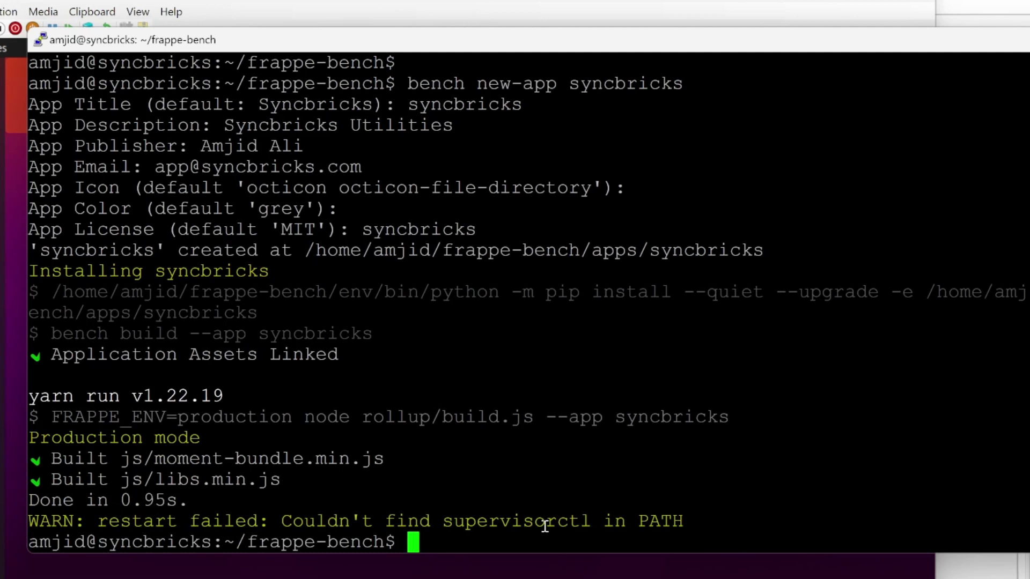
Move into apps, list erpnext, frappe and syncbricks, then enter the syncbricks folder.
text(clear)
key(BackSpace)
key(BackSpace)
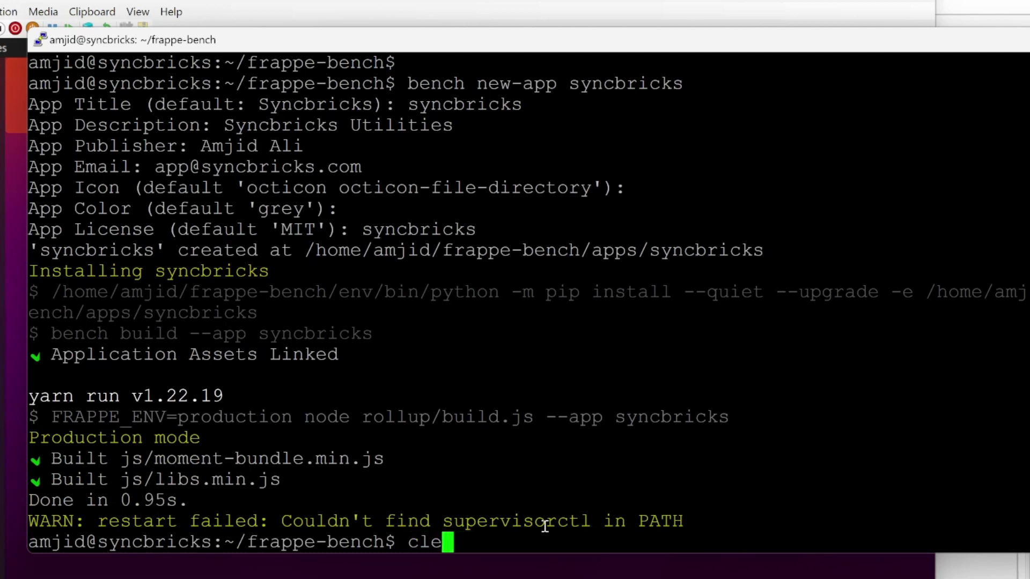
key(BackSpace)
key(BackSpace)
text(d frappe)
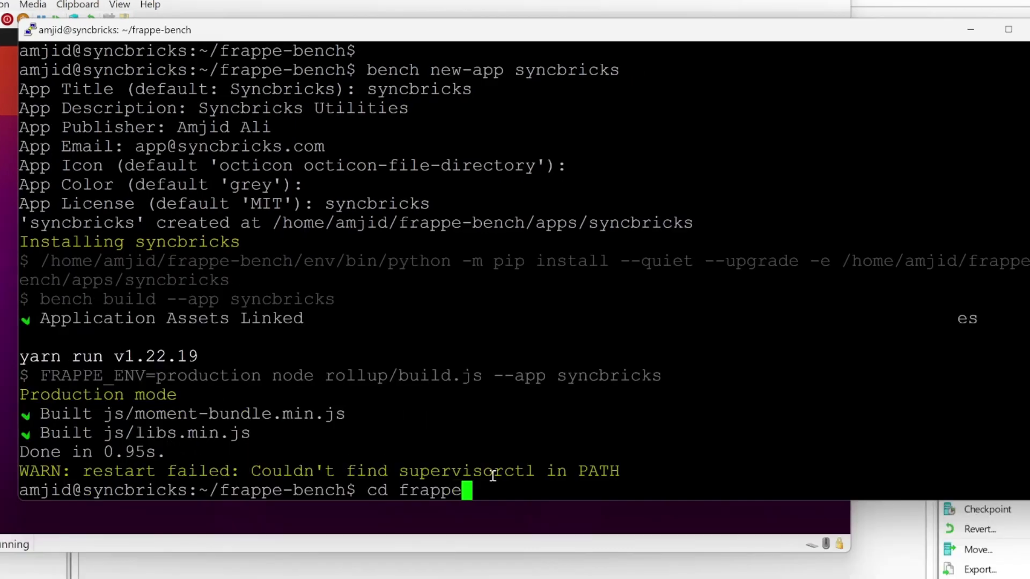
key(BackSpace)
key(BackSpace)
key(BackSpace)
key(BackSpace)
key(BackSpace)
key(BackSpace)
text(apps)
key(Return)
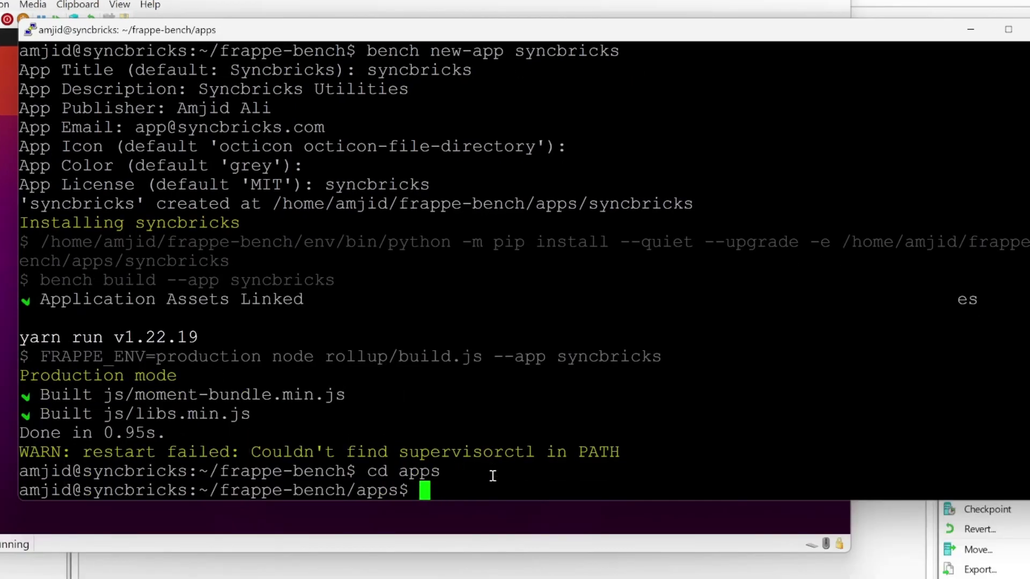
text(ls)
key(Return)
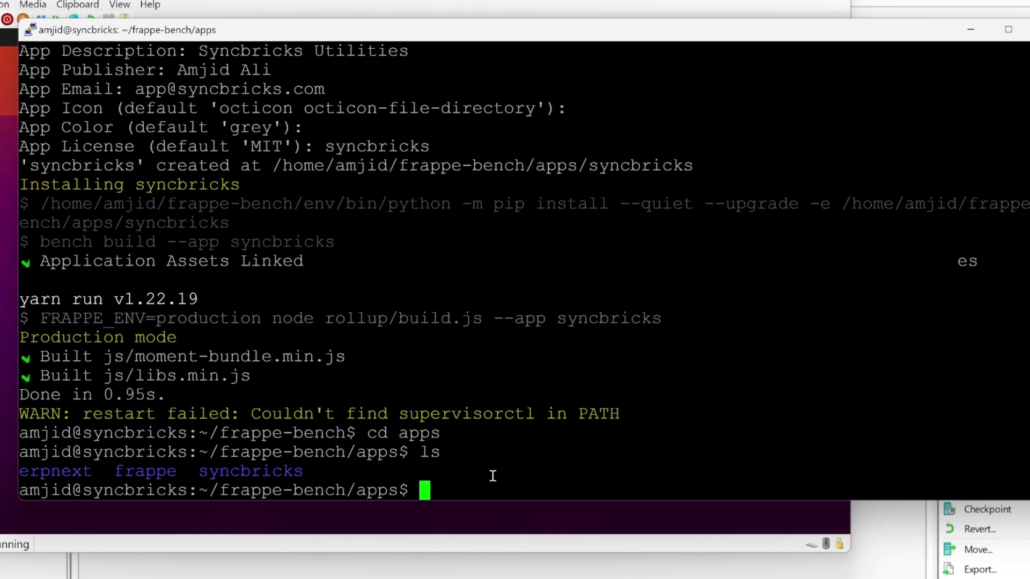
text(cd syncbricks)
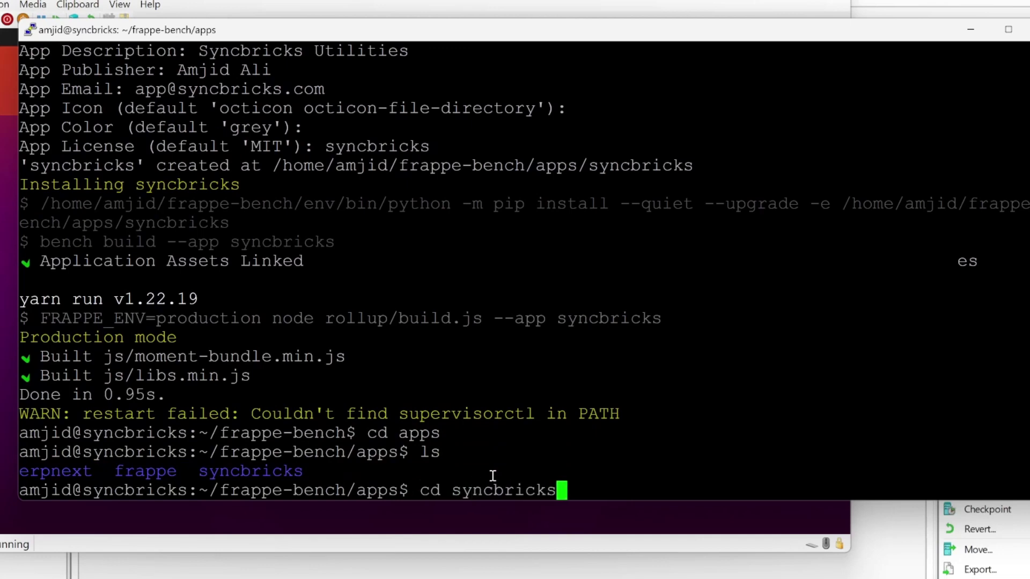
key(Return)
List the syncbricks app folder contents and bring the VM desktop forward.
text(ls)
key(Return)
click(42, 86)
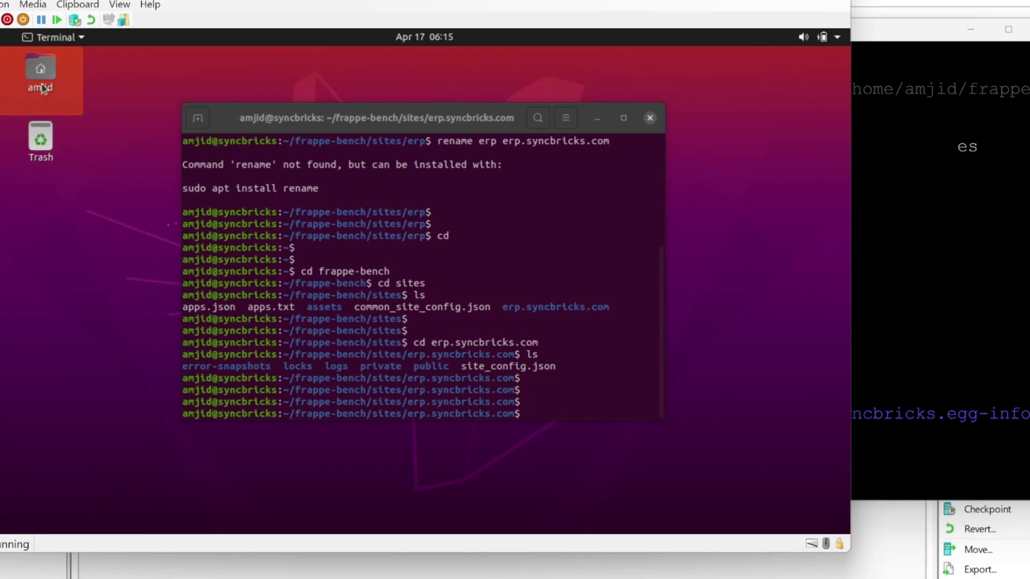
Browse Files to frappe-bench/apps/syncbricks, peek into the inner syncbricks package, and return.
double_click(42, 86)
double_click(349, 110)
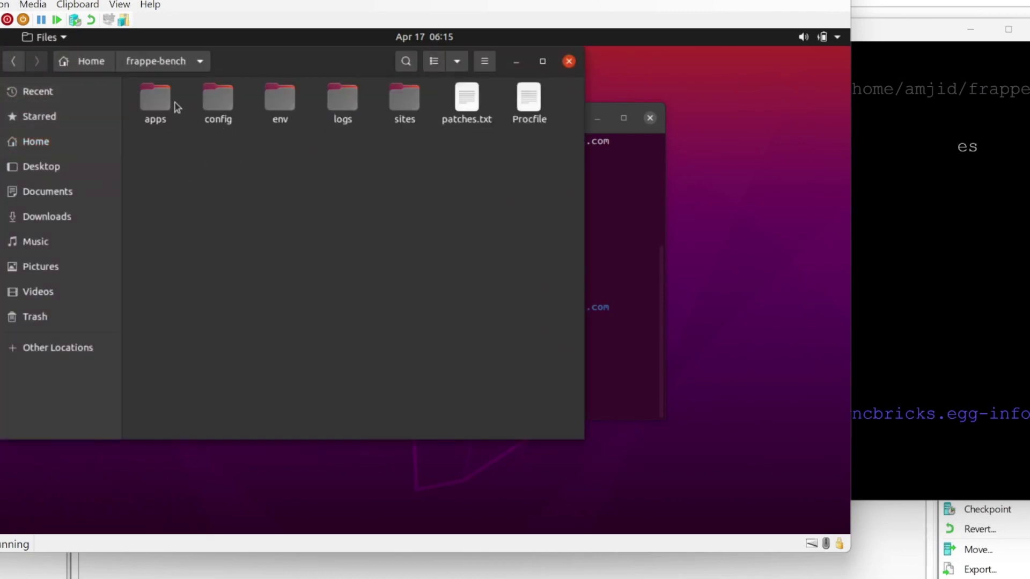
double_click(163, 97)
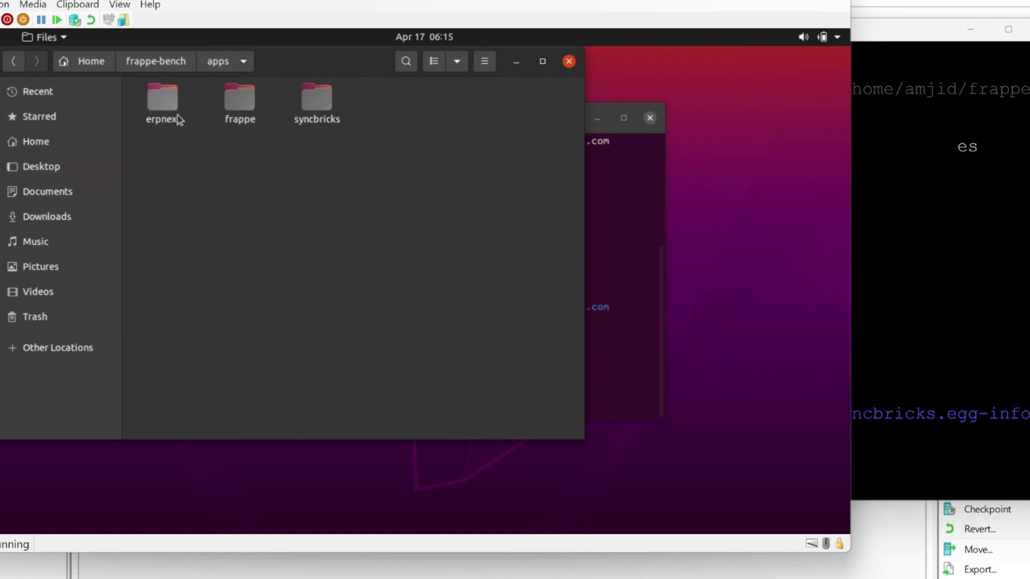
double_click(316, 107)
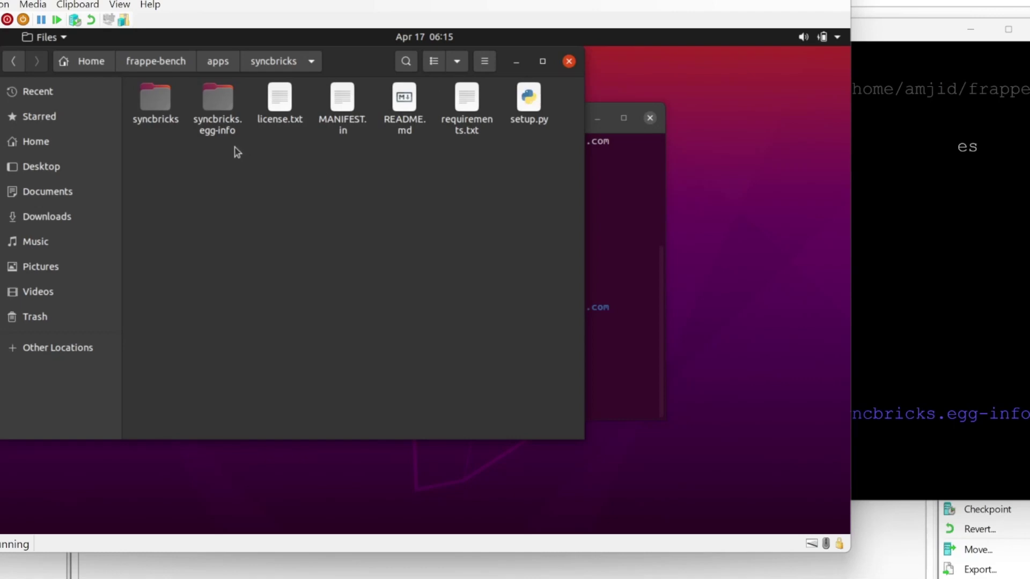
double_click(183, 107)
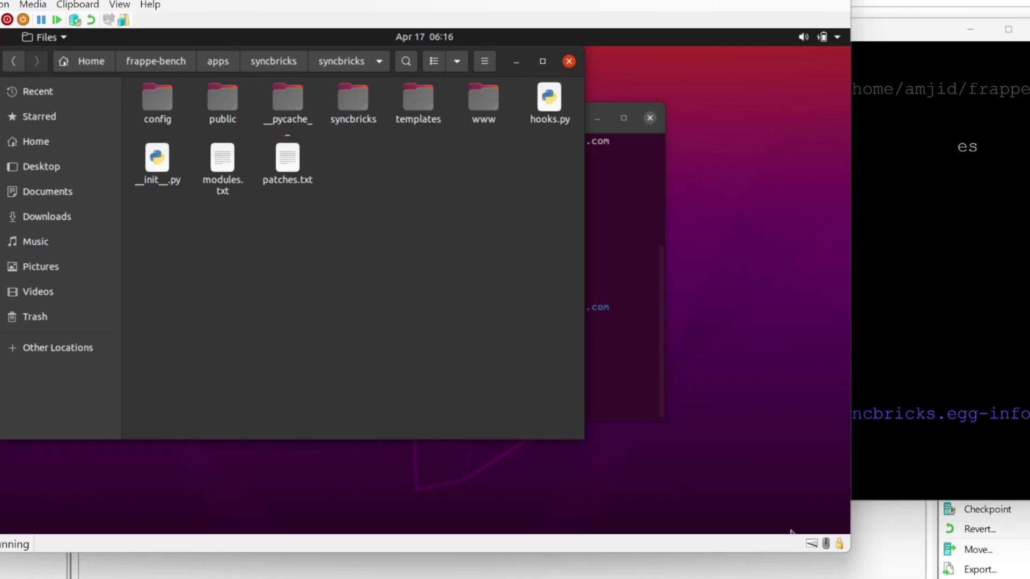
key(alt+Up)
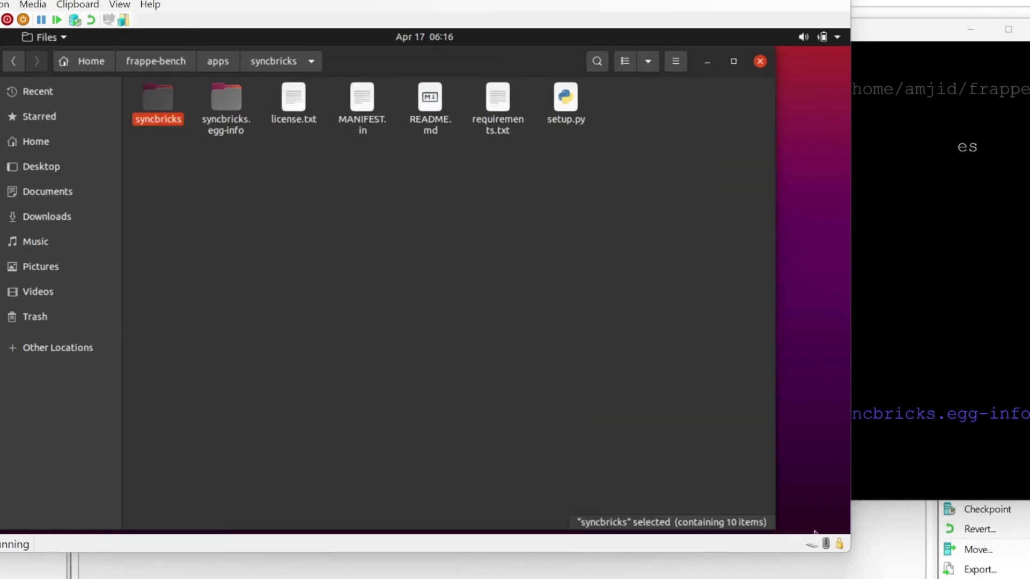
click(461, 192)
View MANIFEST.in, then add '- syncbricks team' to license.txt and close it.
click(379, 115)
double_click(379, 115)
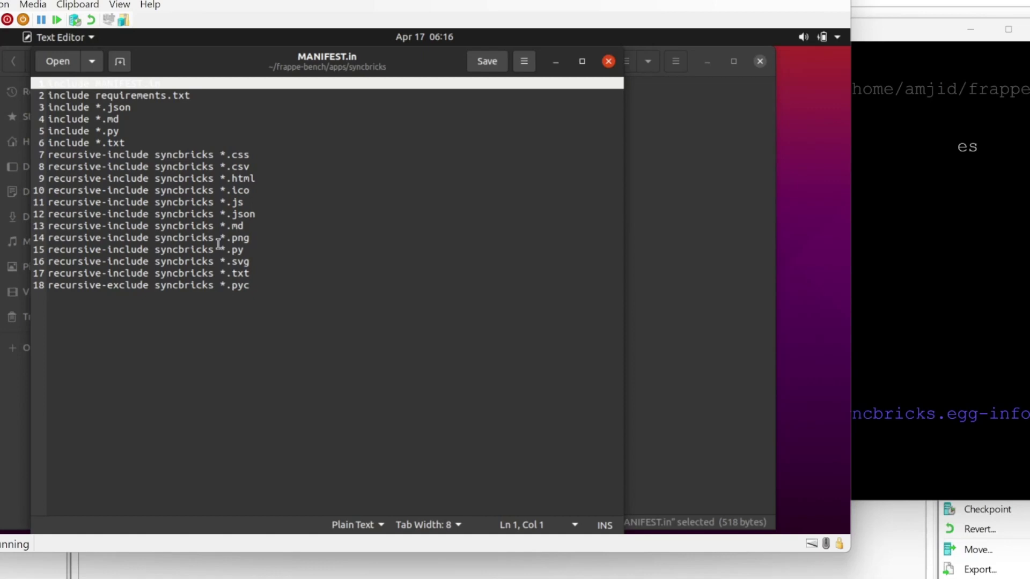
key(ctrl+w)
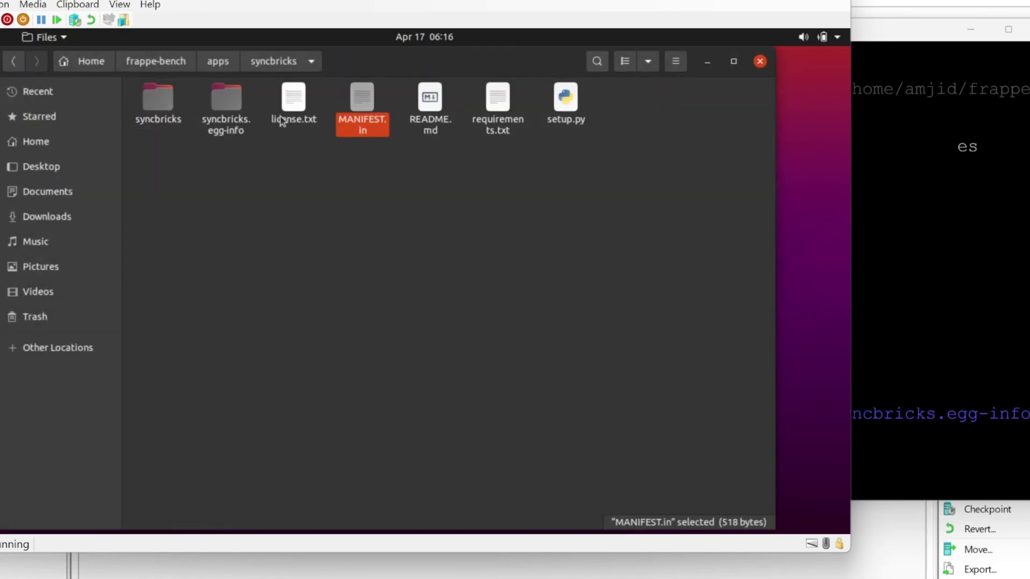
double_click(282, 121)
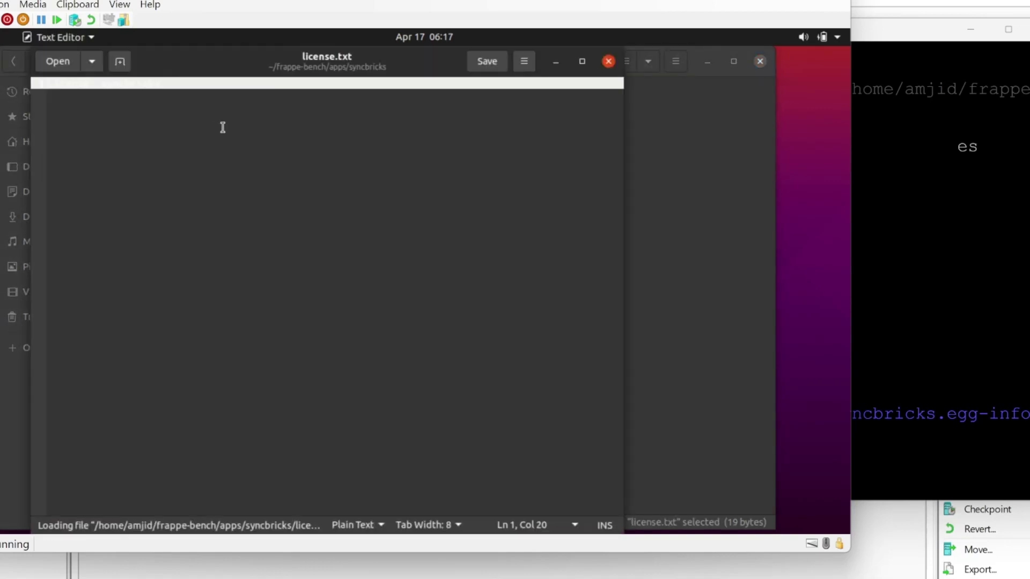
text(- syncbricks team)
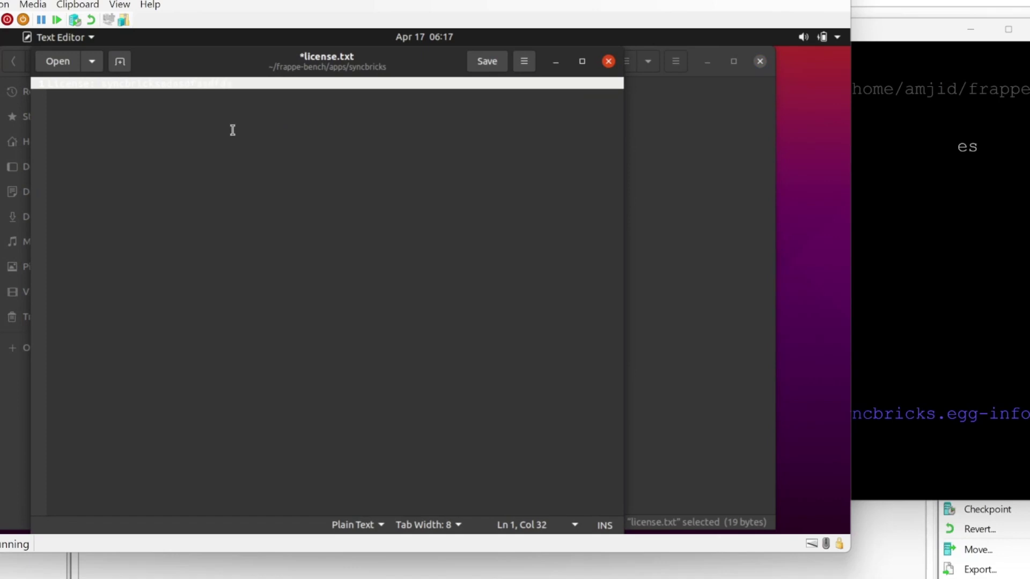
click(608, 61)
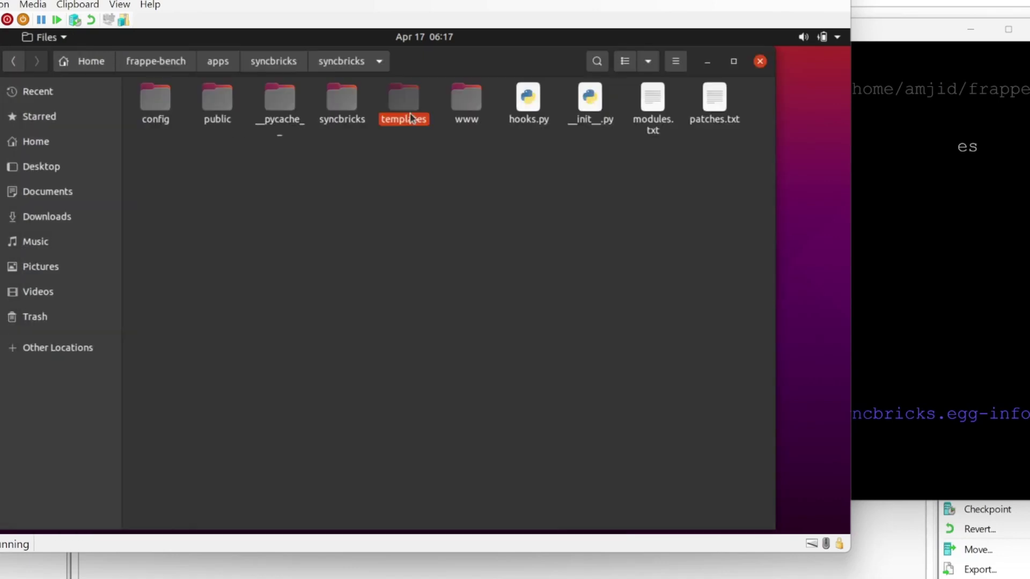
Look inside templates > pages, then go back to the inner syncbricks package folder.
double_click(411, 116)
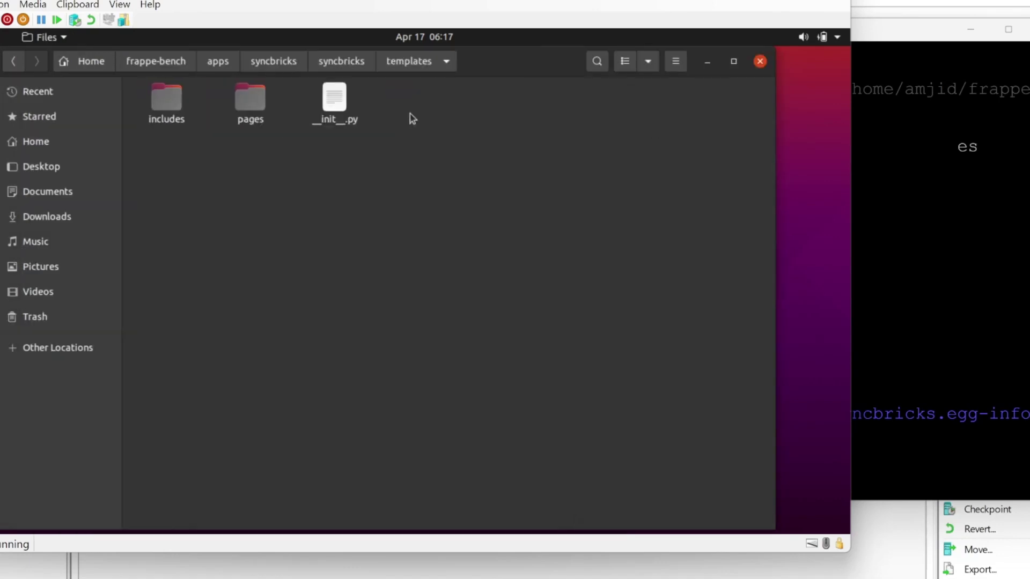
double_click(249, 107)
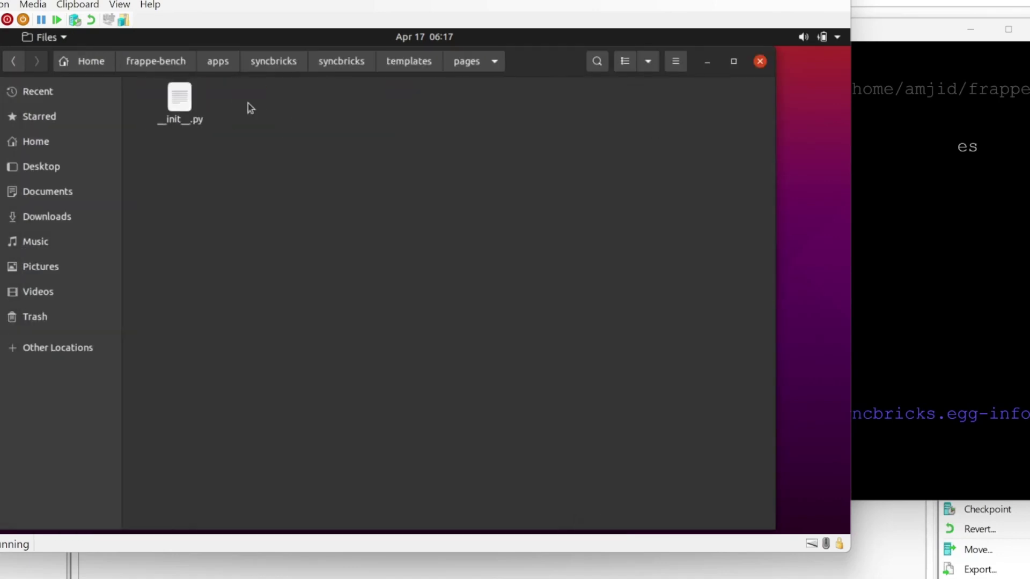
click(17, 64)
click(15, 63)
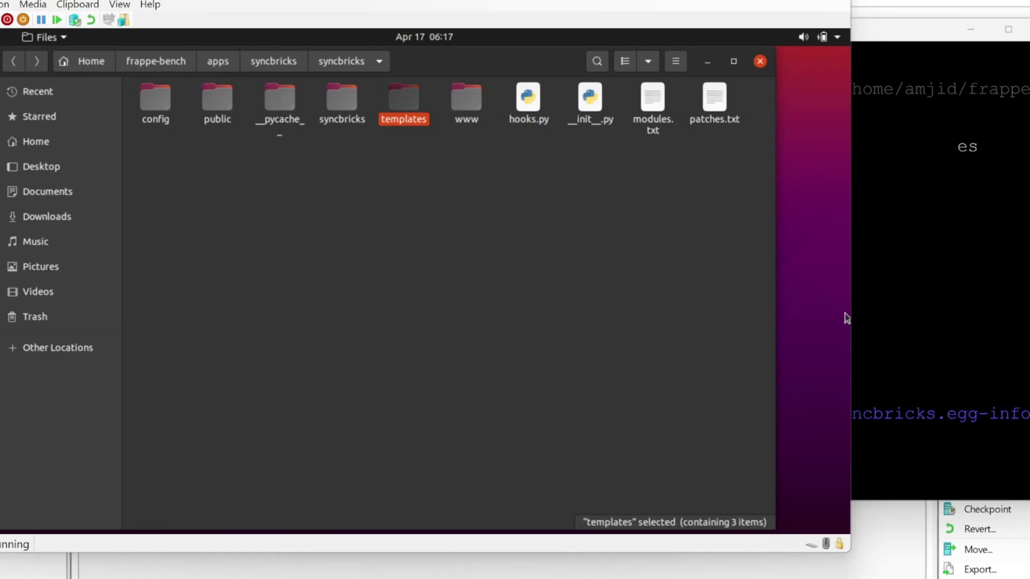
Bring the terminal forward, clear it, and return to the home directory.
click(858, 319)
text(clear)
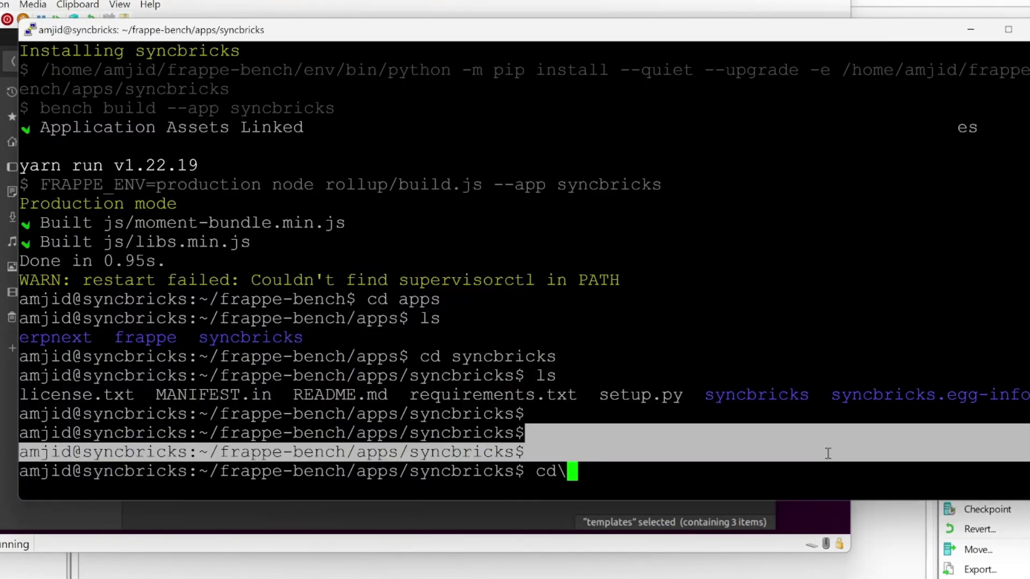
key(Return)
key(Return)
key(Return)
key(Return)
key(Return)
text(cd\)
key(Return)
key(Return)
key(Return)
text(clea)
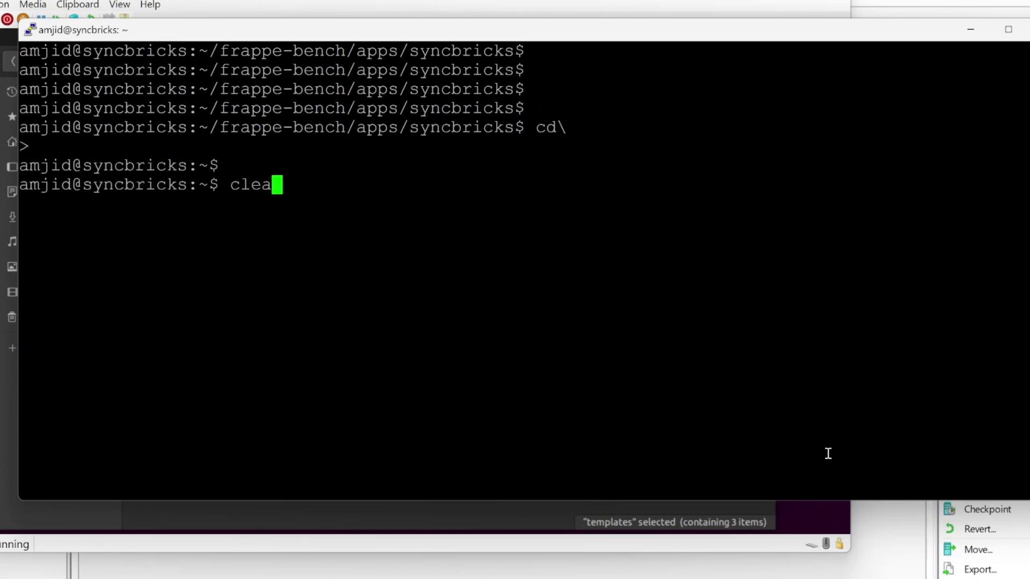
text(r)
key(Return)
key(Return)
From frappe-bench, run bench --site erp.syncbricks.com install-app syncbricks.
text(cd ff)
key(BackSpace)
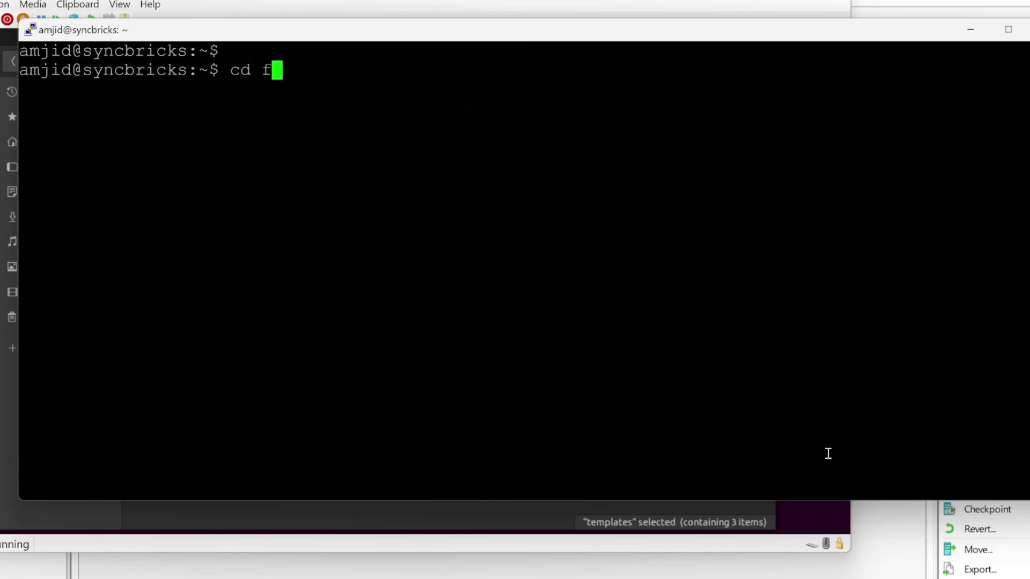
text(rappe)
key(Tab)
key(Return)
key(ctrl+l)
key(Return)
key(Return)
text(bench )
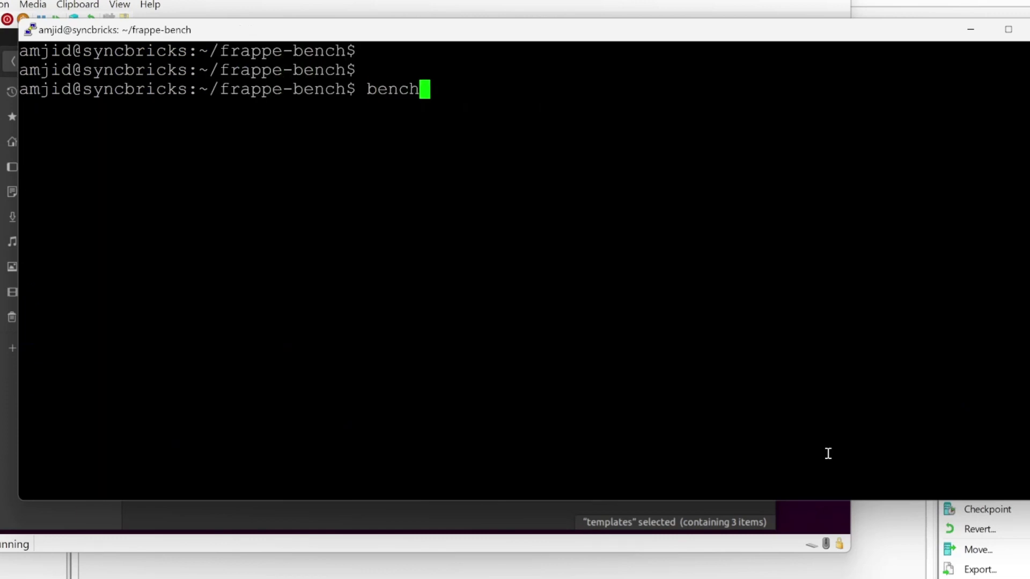
text(--site )
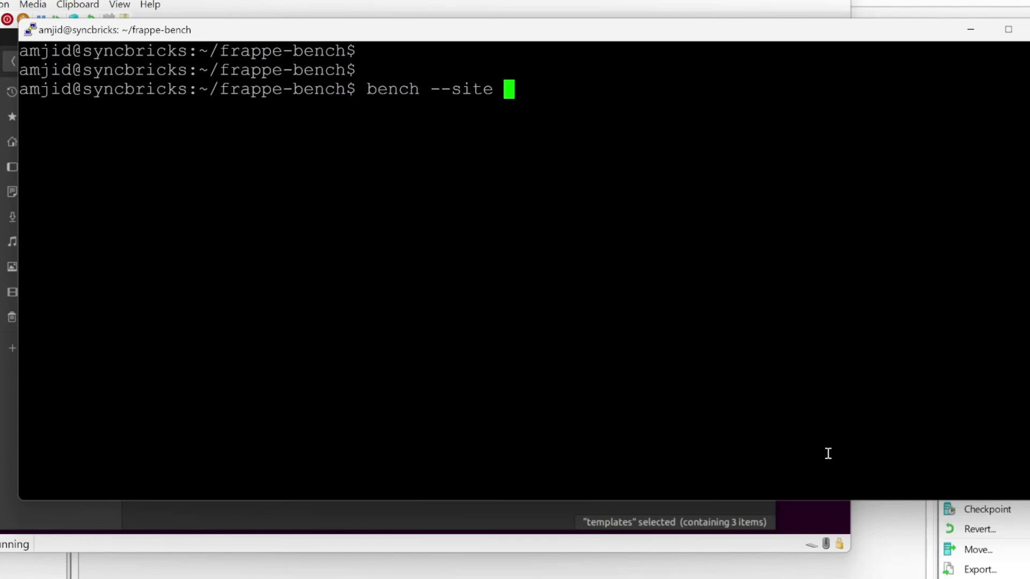
text(erp.syncbricks.com )
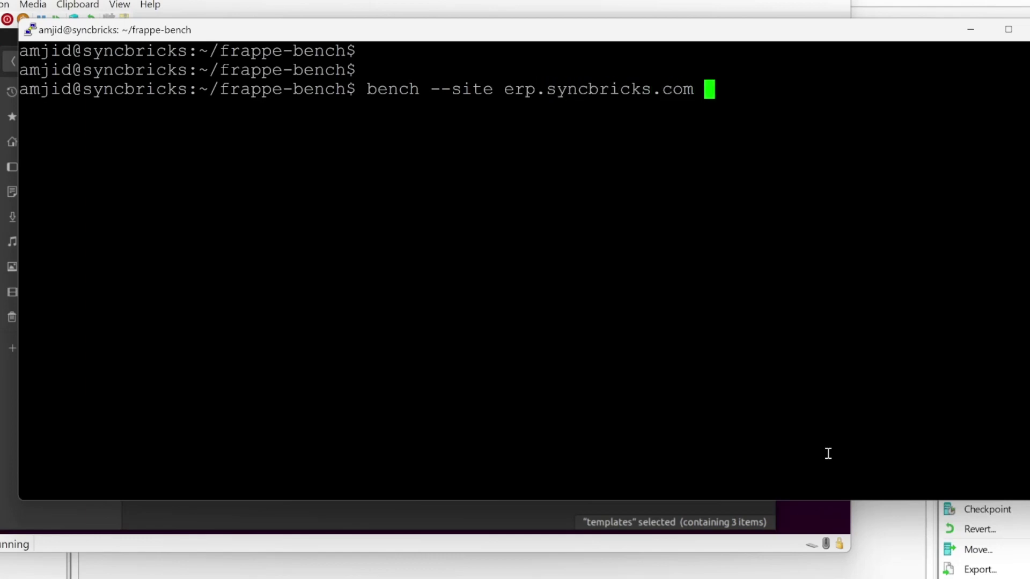
text(install-a)
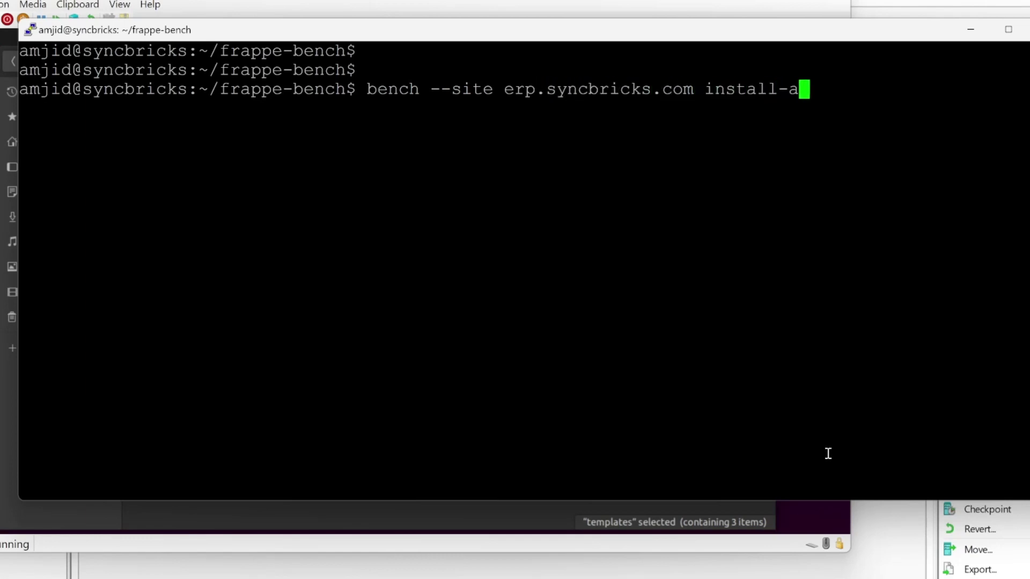
text(pp syncbric)
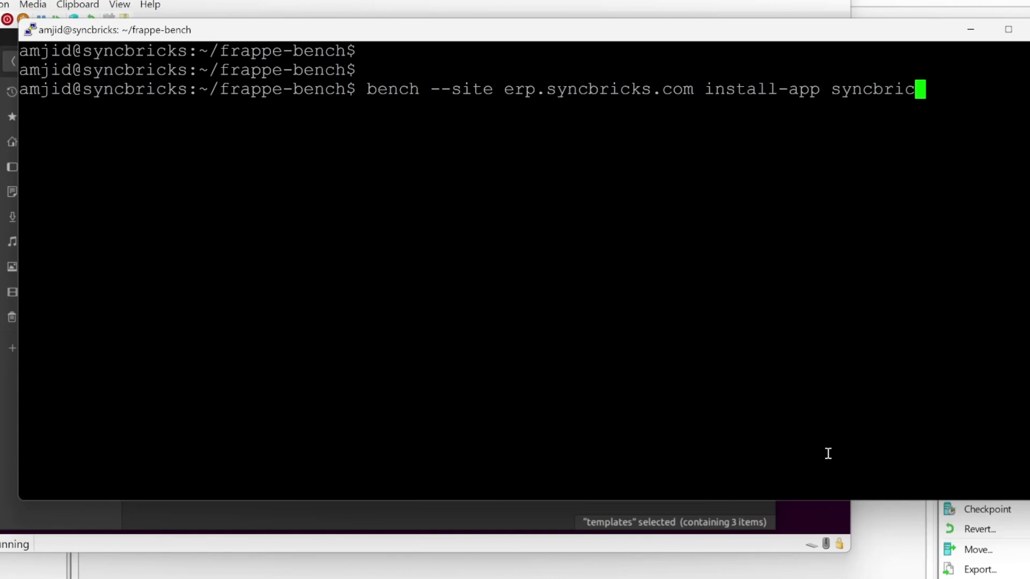
text(ks)
key(Return)
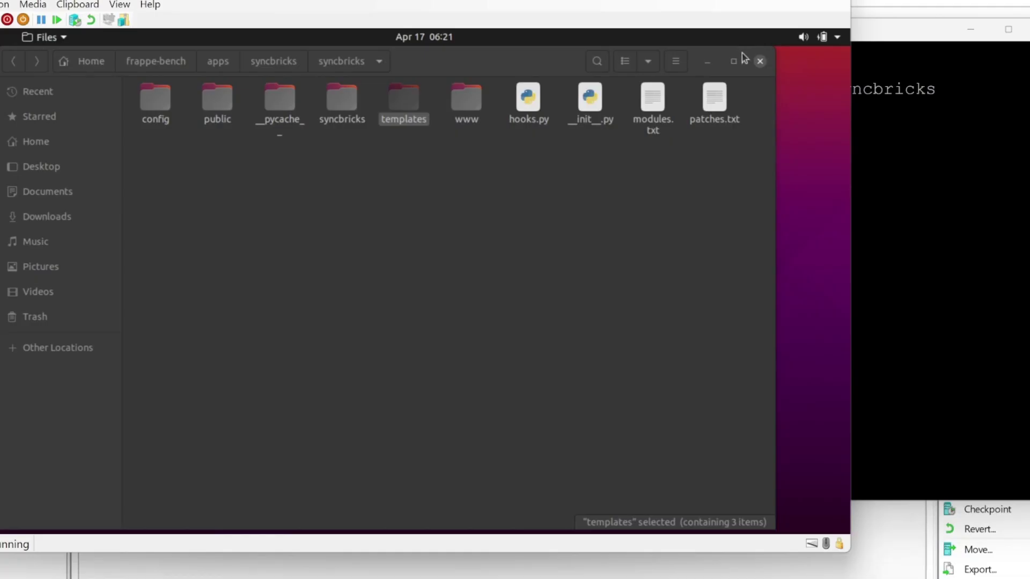
Close the Files window and log in to the Frappe desk with username and password.
click(760, 63)
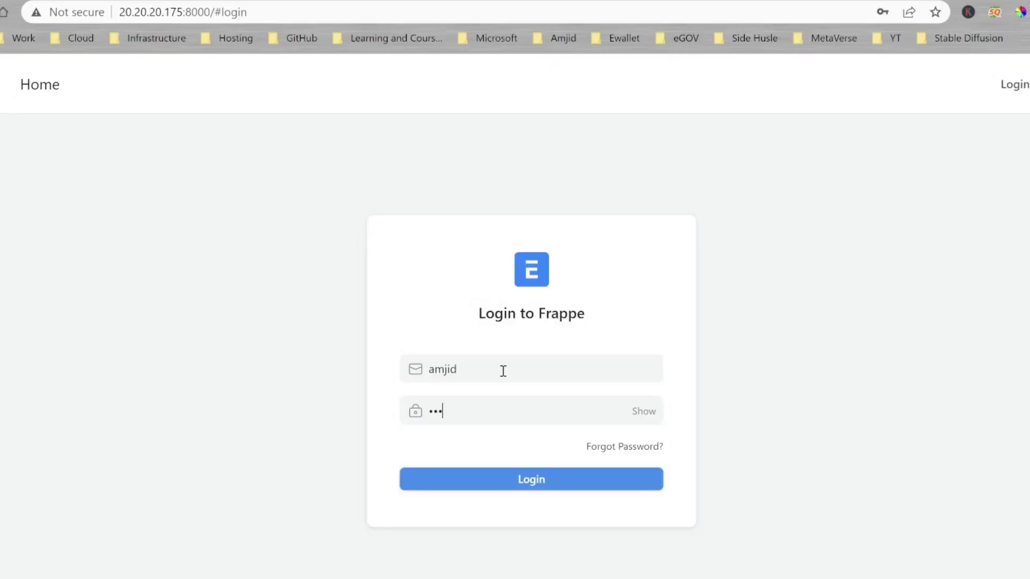
key(Return)
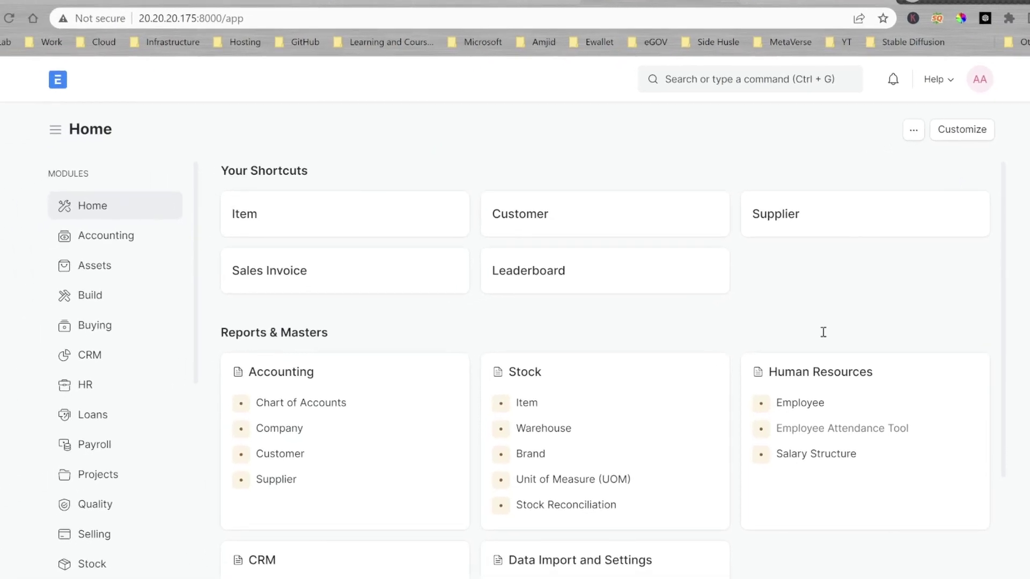
click(952, 80)
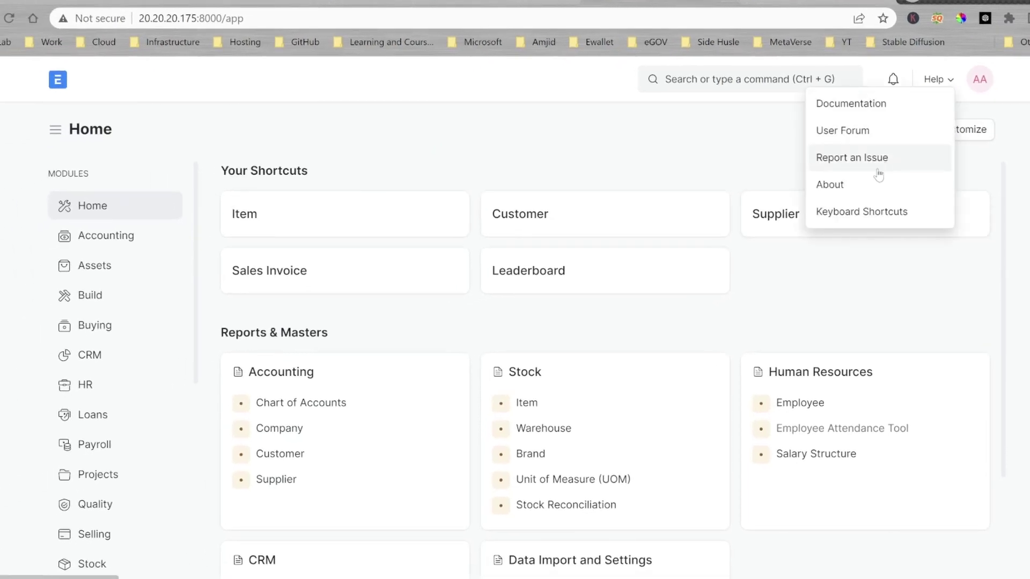
click(864, 185)
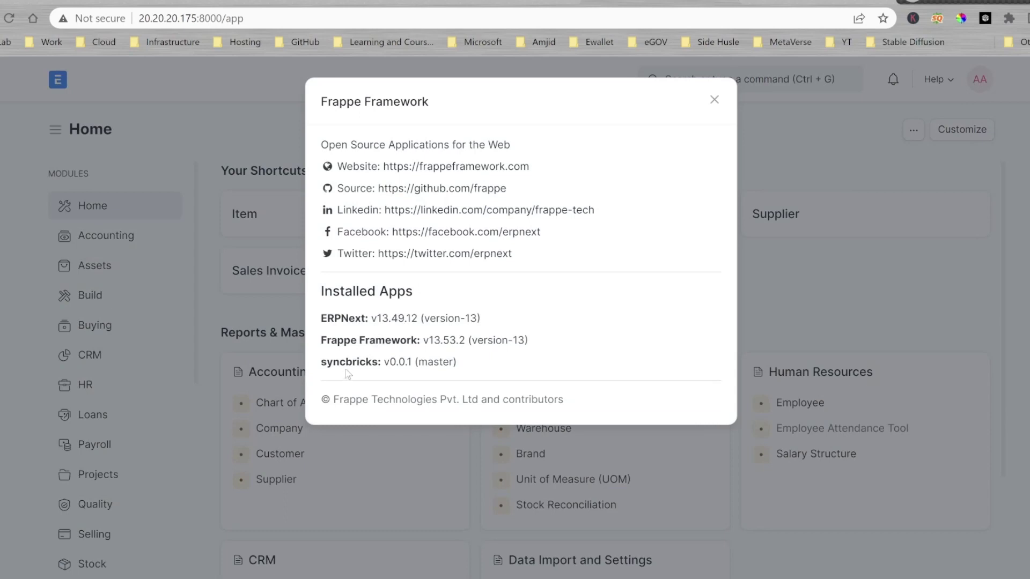
drag(321, 363, 455, 363)
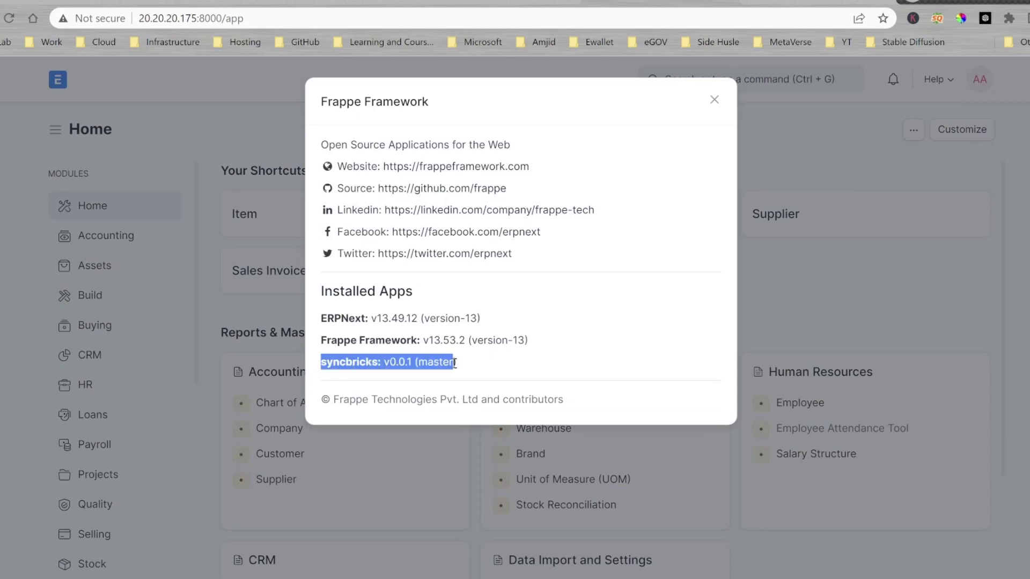
click(462, 370)
triple_click(448, 364)
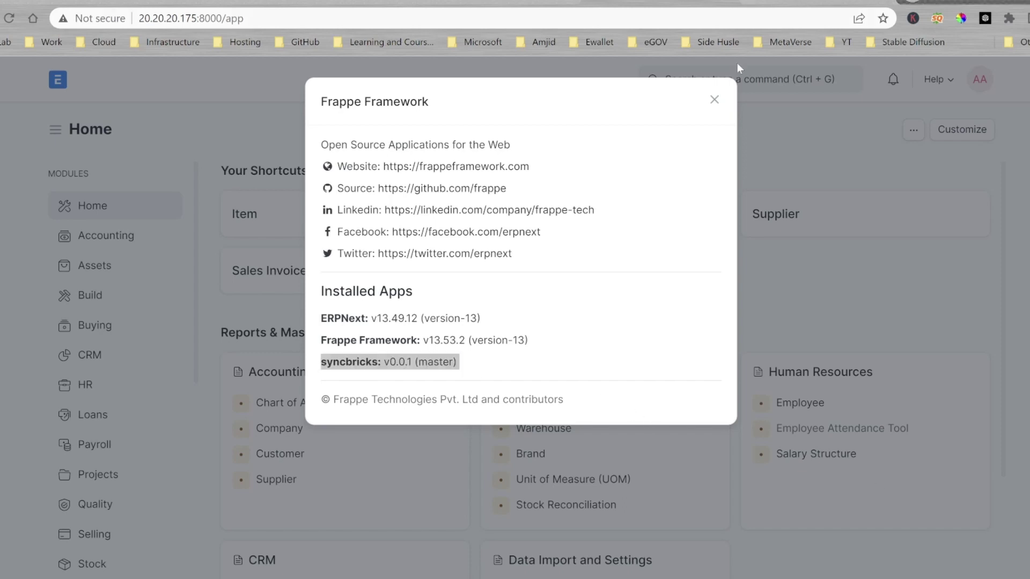
click(714, 100)
From the DocType list, start a new DocType in the syncbricks module.
click(713, 81)
text(d)
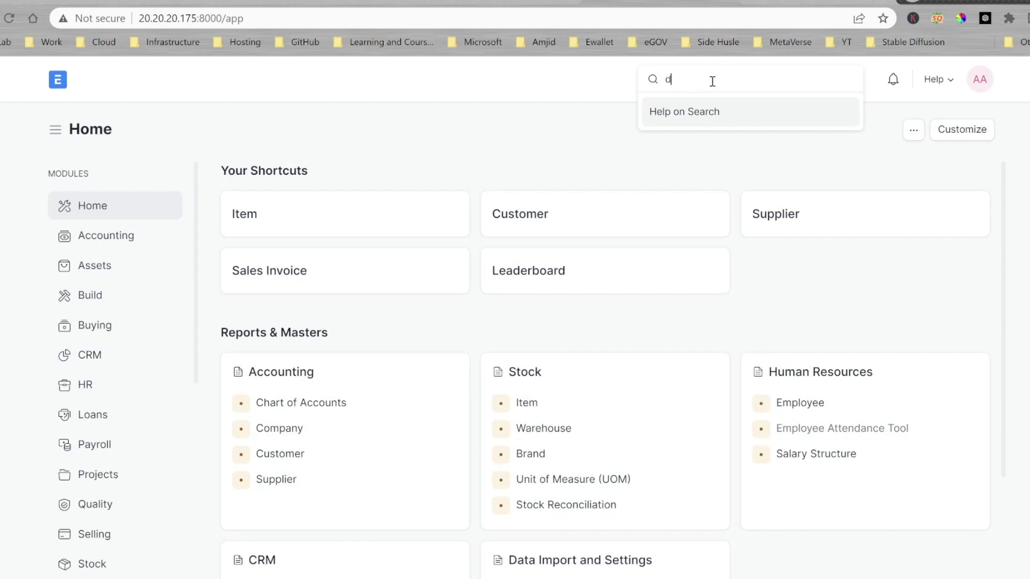
text(octype)
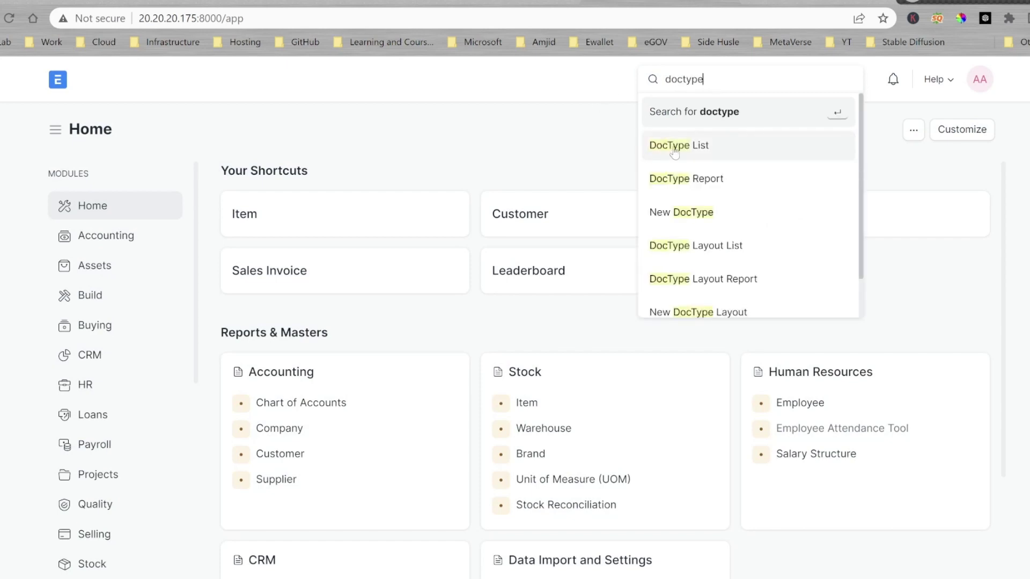
click(640, 155)
click(969, 131)
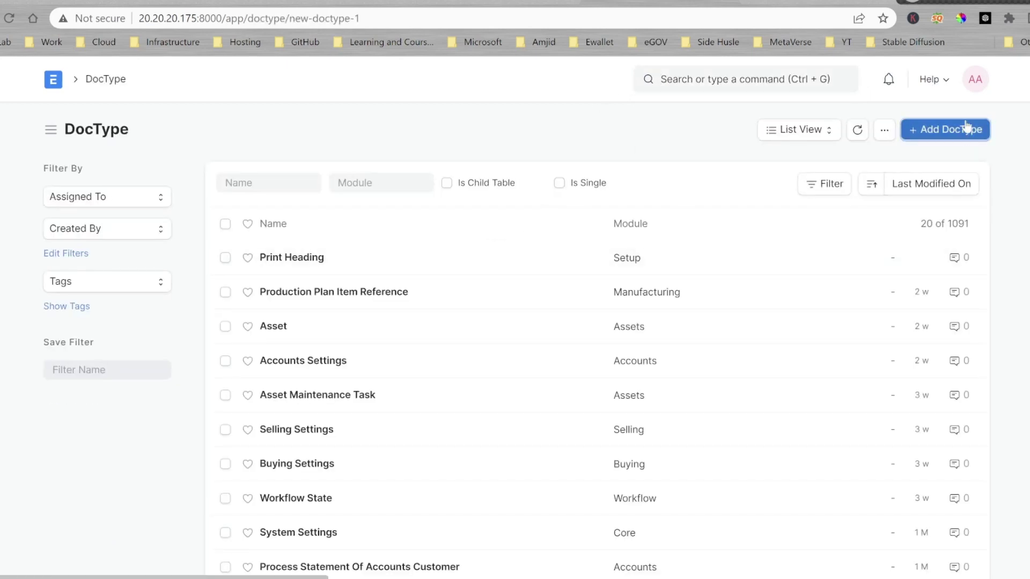
click(349, 300)
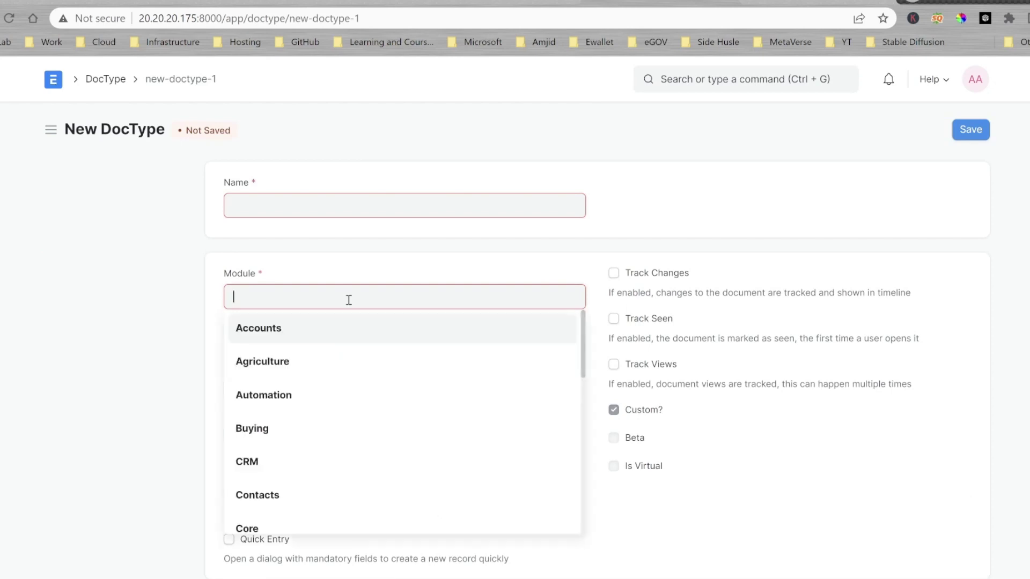
text(sync)
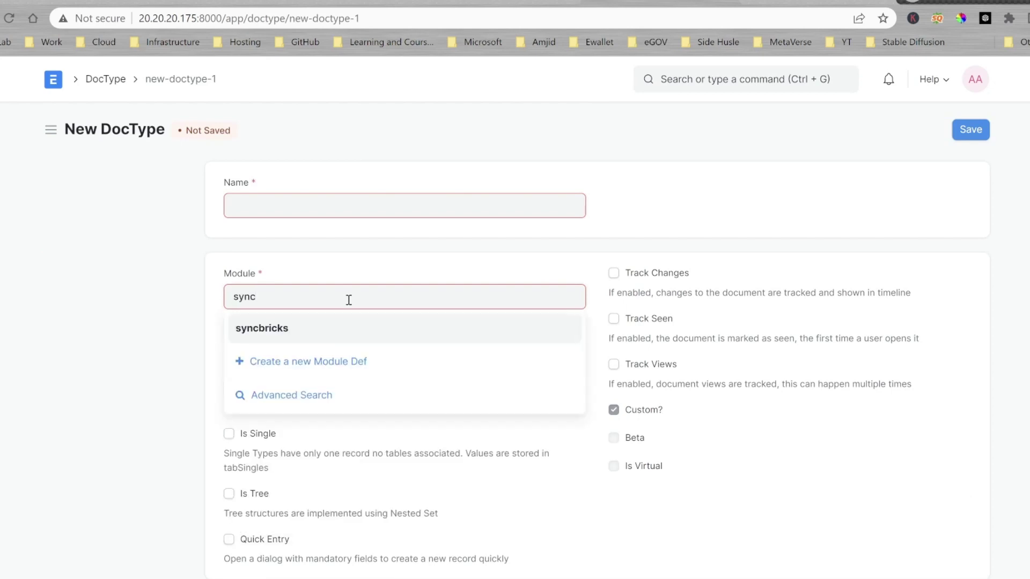
key(Return)
Name it Employee Helpdesk and add a first field using the copied naming_series text.
click(339, 205)
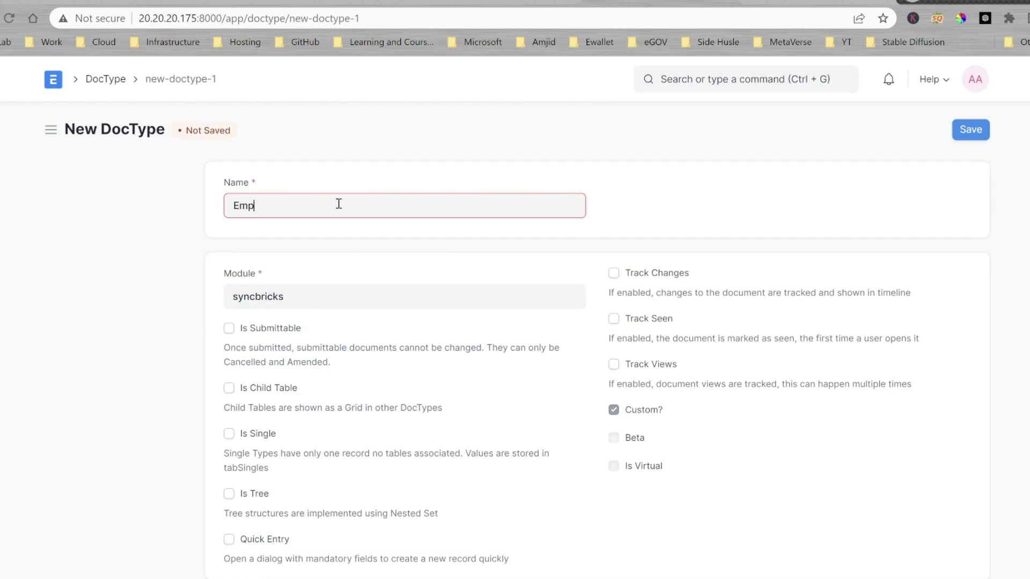
text(Employee Helpdesk)
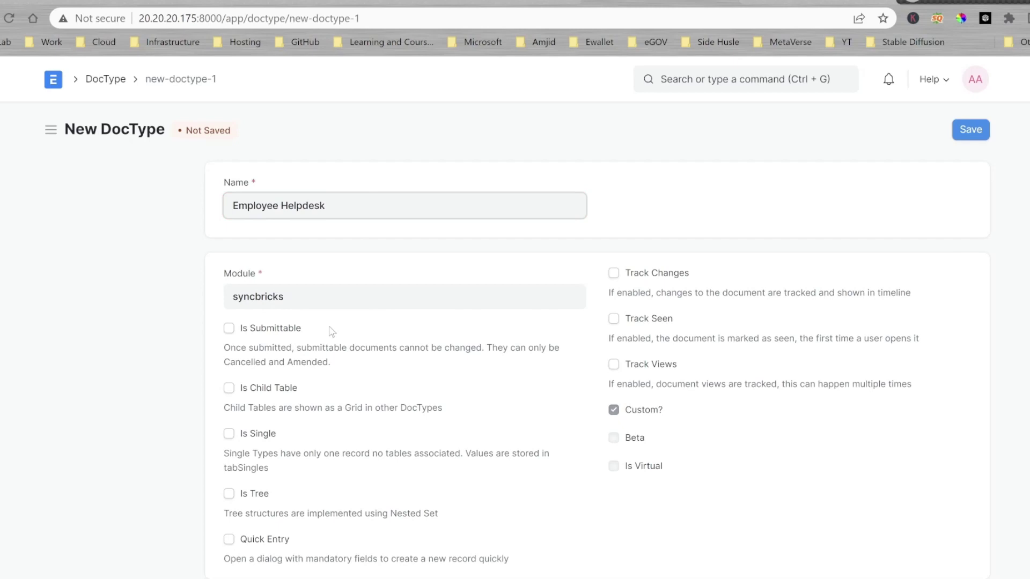
scroll(322, 330, down, 5)
click(373, 369)
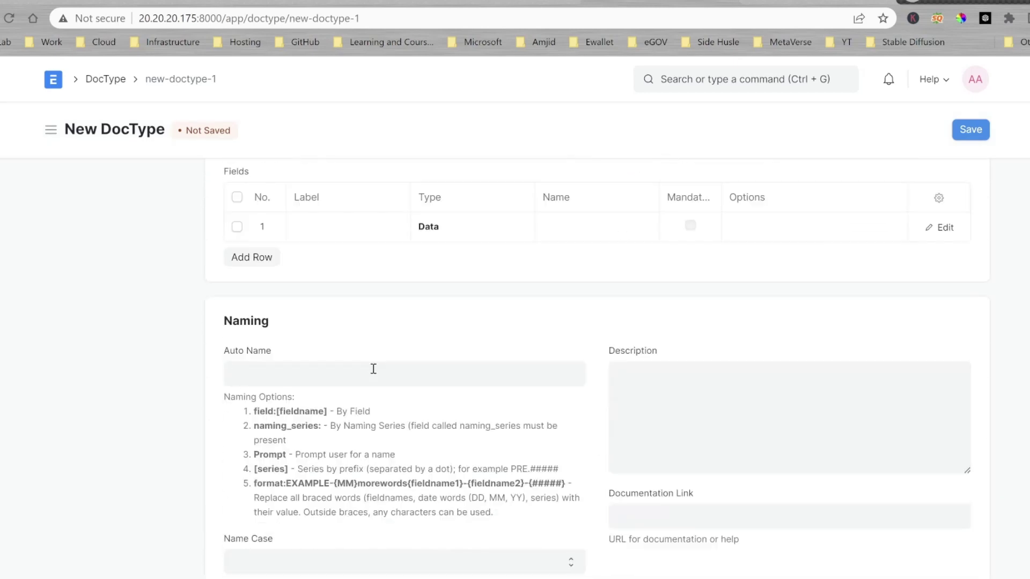
drag(254, 420, 321, 419)
key(ctrl+c)
click(323, 219)
key(ctrl+v)
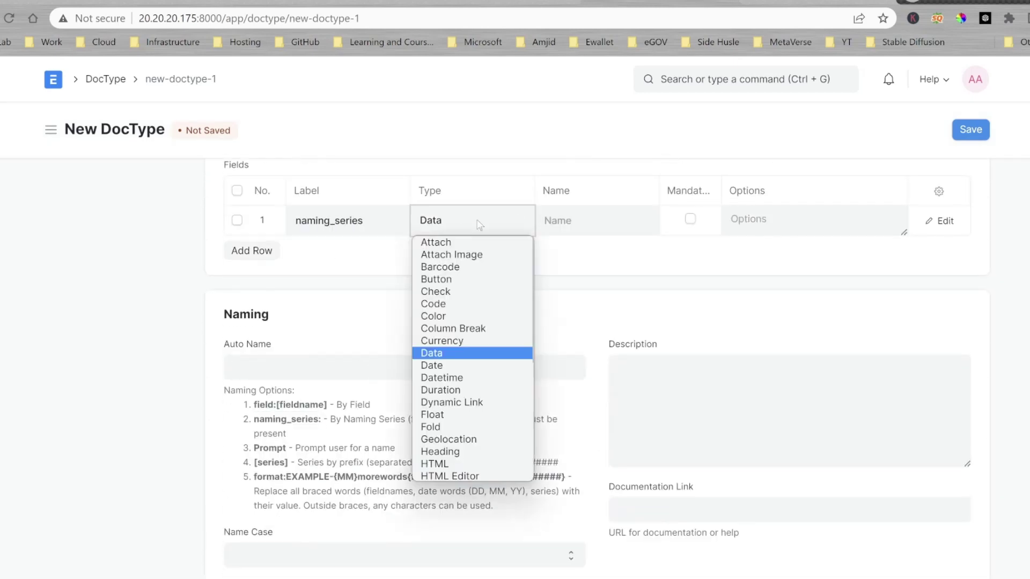
Add an Email field with internal name email_id.
click(319, 248)
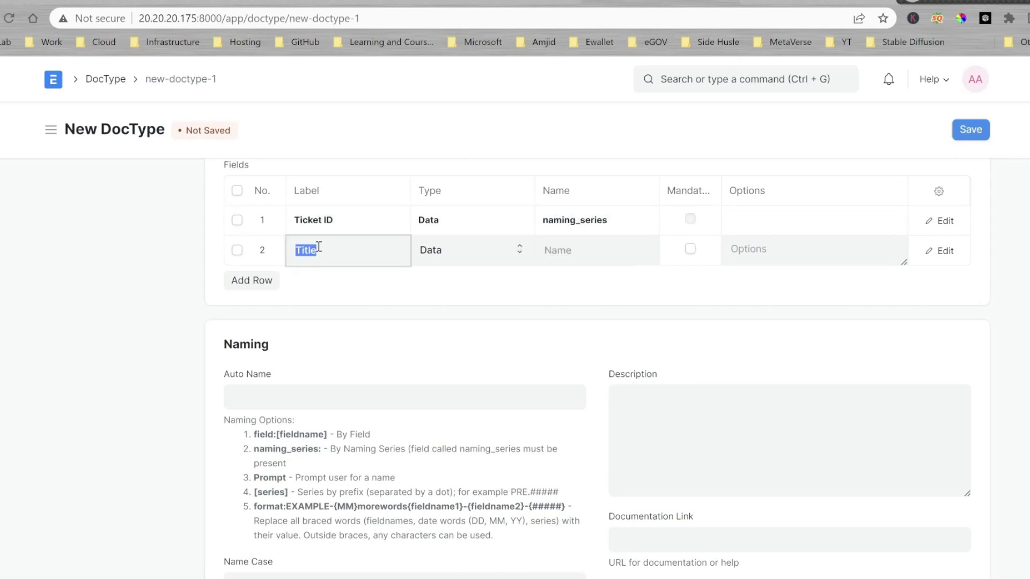
text(Email)
click(271, 280)
click(582, 251)
text(email_id)
Add a Status Select field whose options end with 'Waiting Approval'.
click(338, 280)
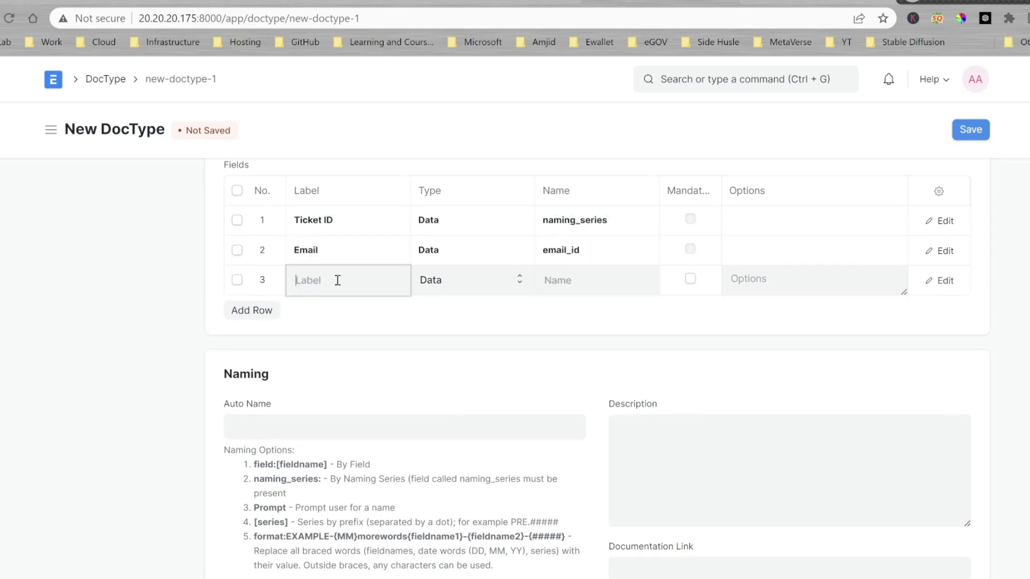
text(Status)
key(Tab)
key(s)
key(e)
key(l)
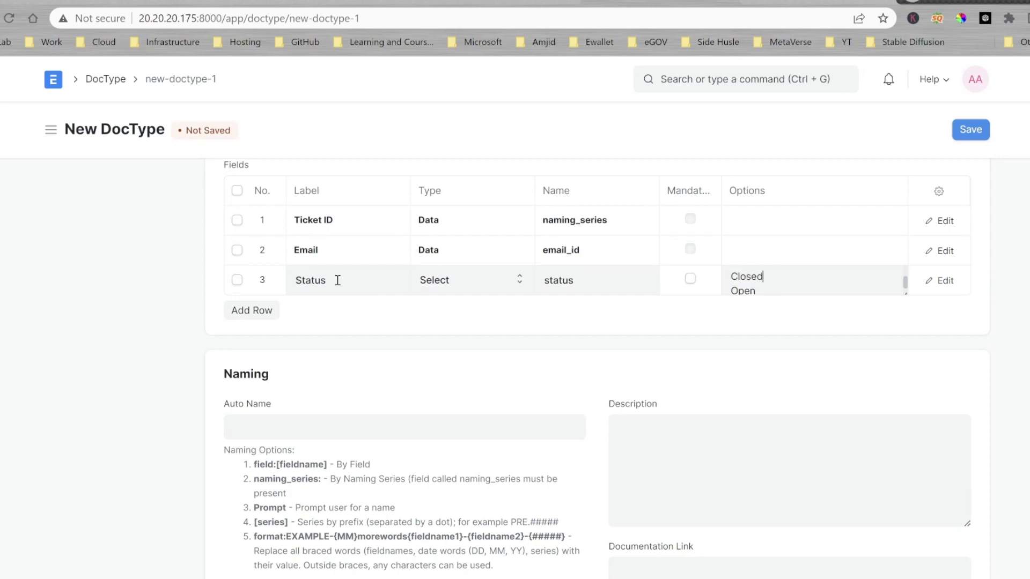
click(902, 326)
drag(618, 271, 687, 294)
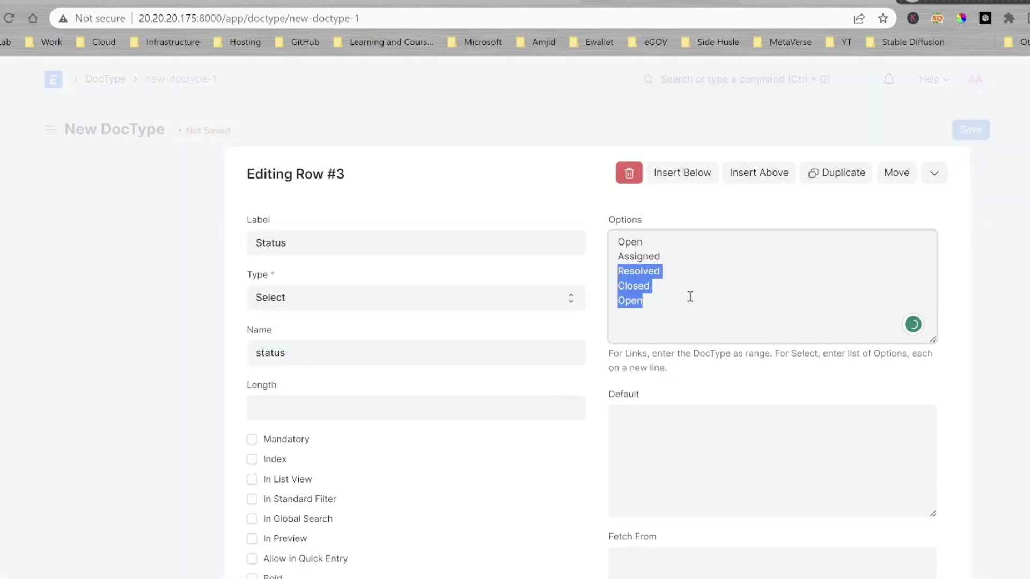
text(Waiting Approval)
key(Return)
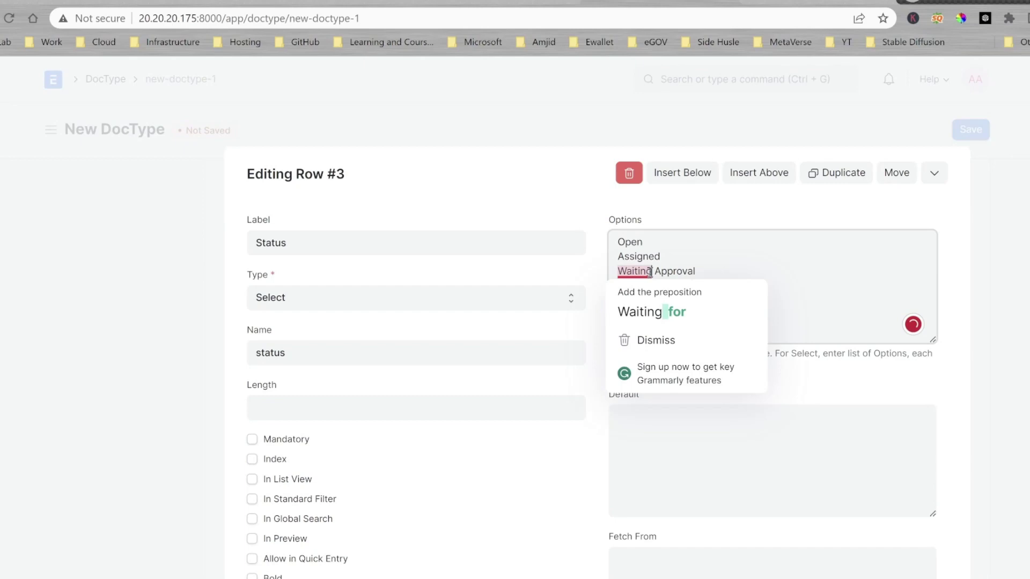
key(ctrl+Down)
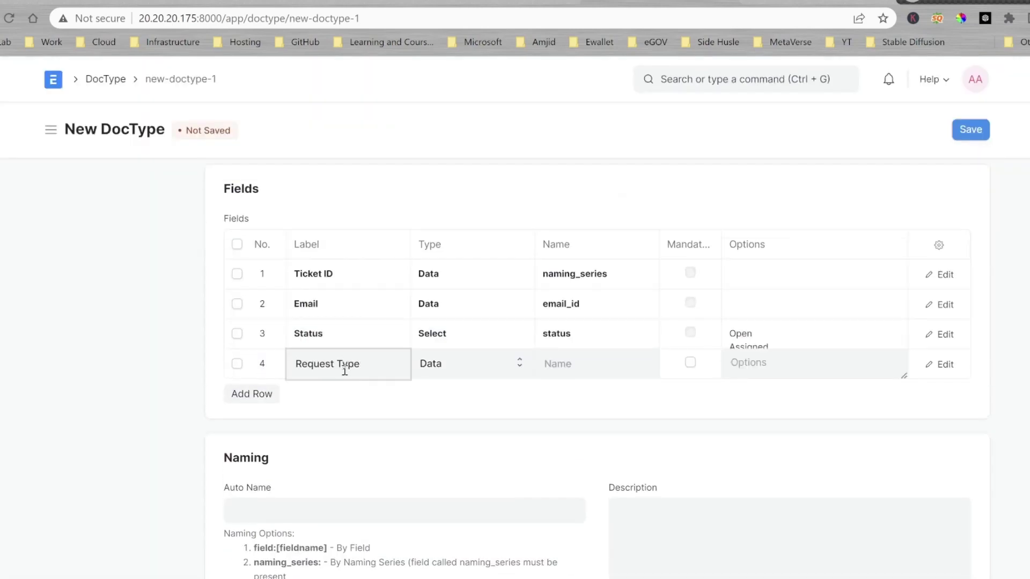
Make the fourth field, Request Type, a Link field and return to the DocType name.
key(Tab)
key(s)
key(l)
key(Return)
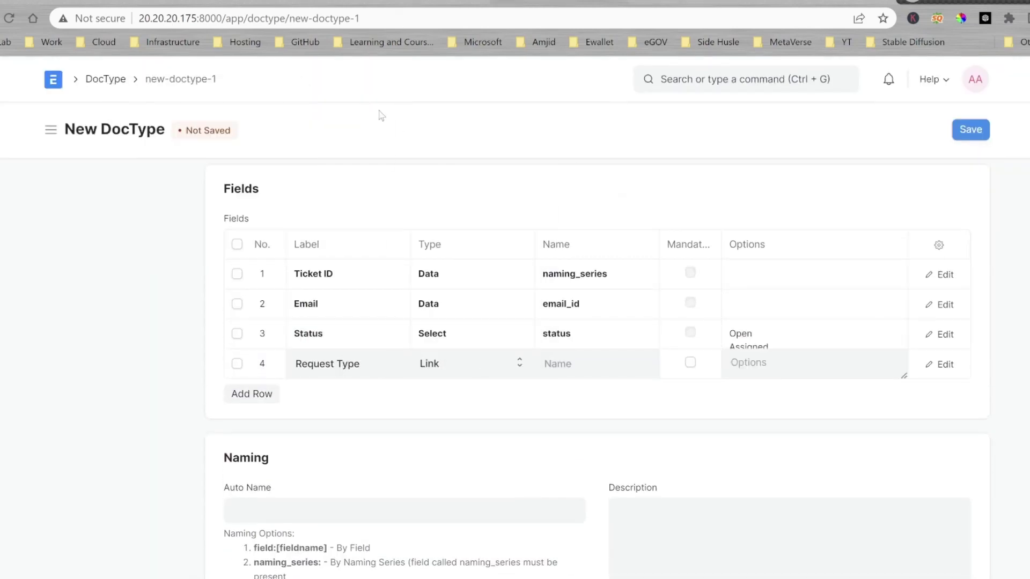
scroll(382, 116, up, 10)
click(536, 213)
Set the Helpdesk Topics module and add its field rows, with Description as a Text field.
text(Request Types)
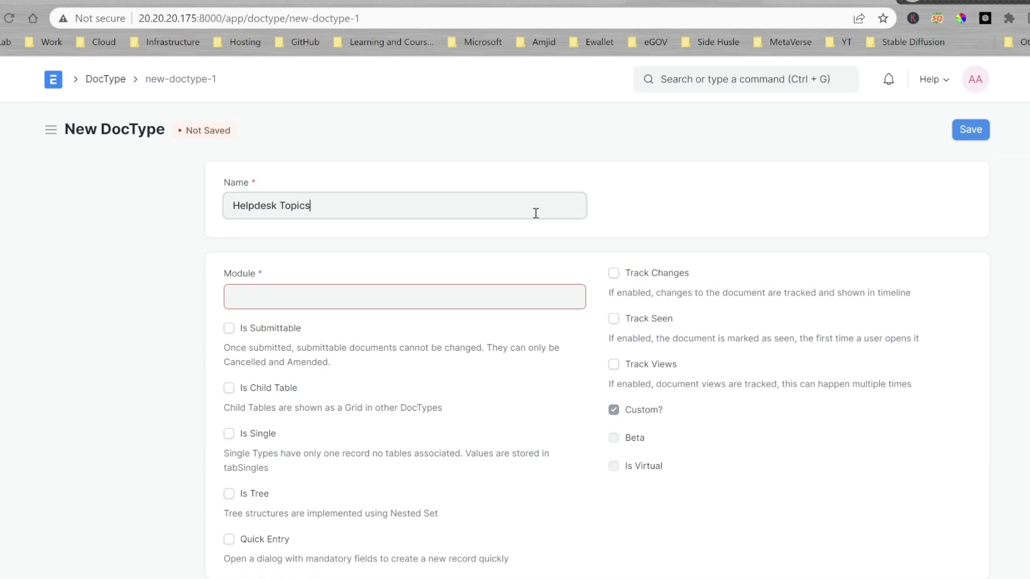
key(Tab)
text(he)
scroll(535, 213, down, 10)
click(354, 214)
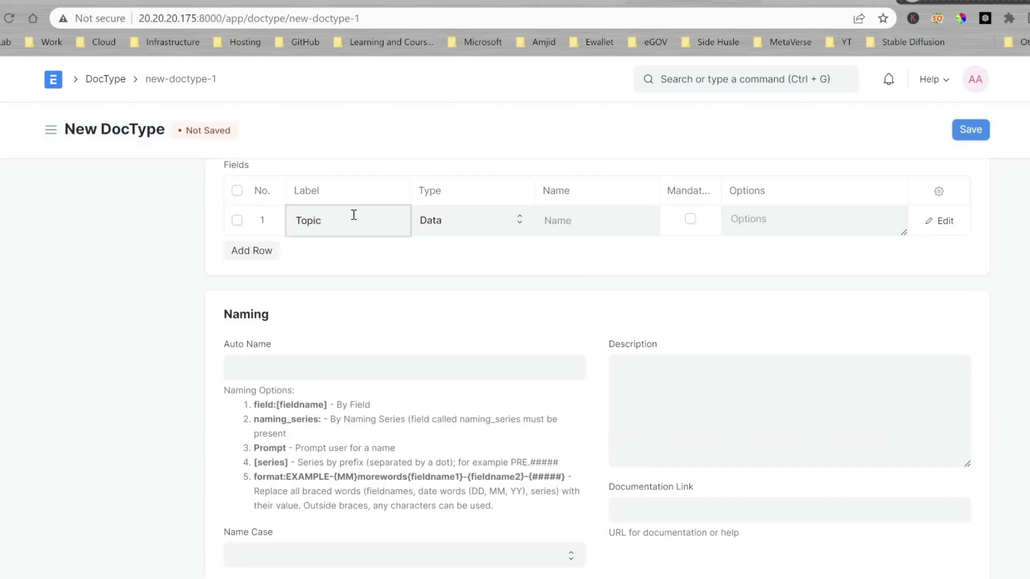
click(251, 251)
text(Description)
key(Tab)
key(t)
key(e)
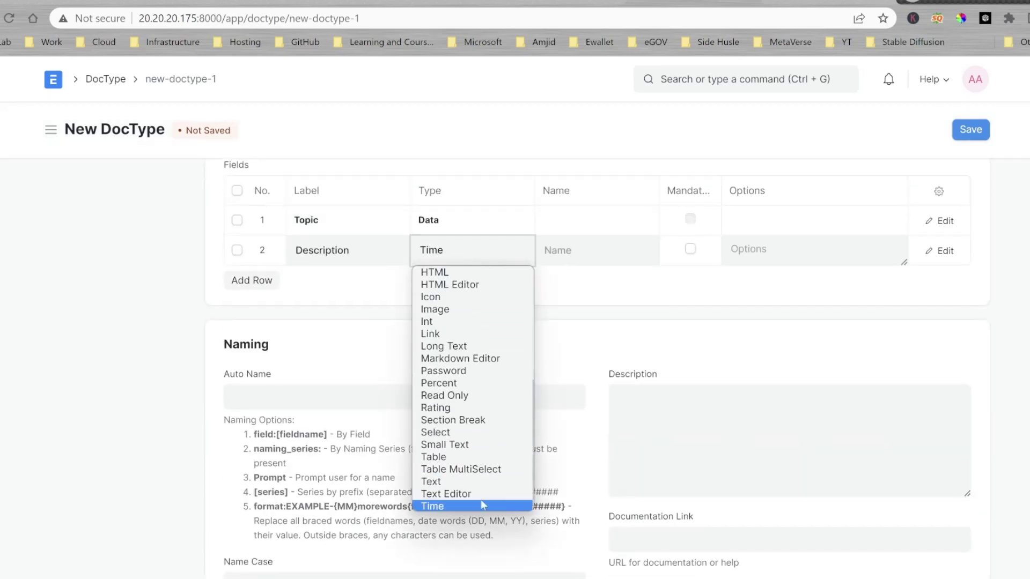
key(Return)
Set the naming rule and field names tp and topic_description, then save Helpdesk Topics.
click(311, 398)
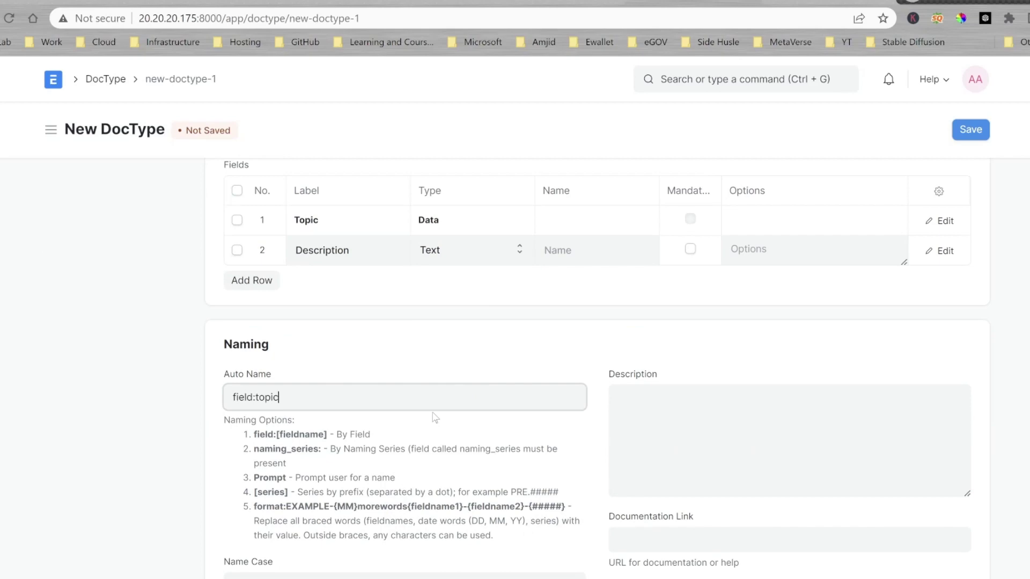
click(610, 220)
text(tp)
click(584, 258)
text(topic_description)
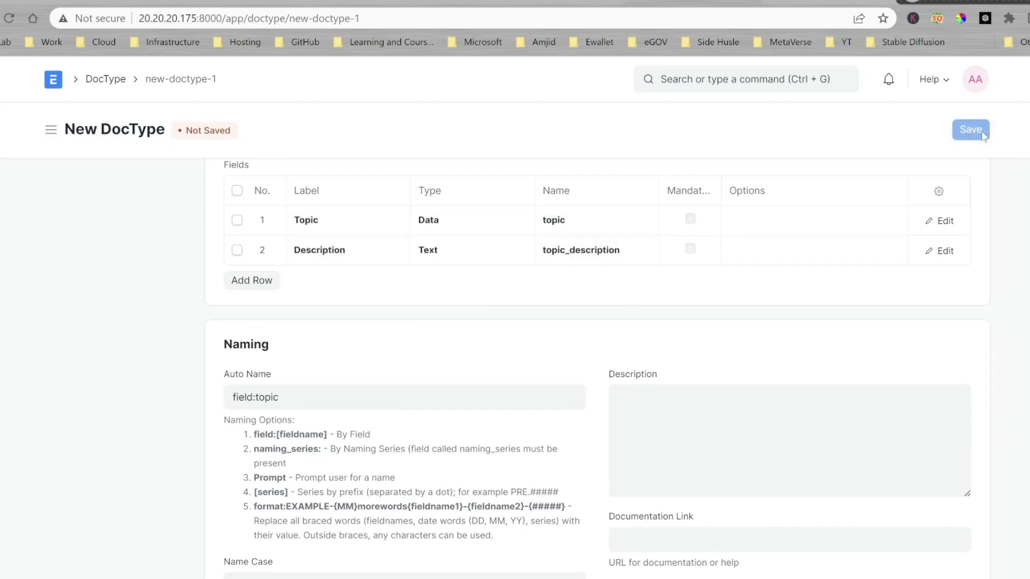
click(971, 130)
Search for the Helpdesk Topics DocType and go to its record list.
click(662, 78)
text(topic)
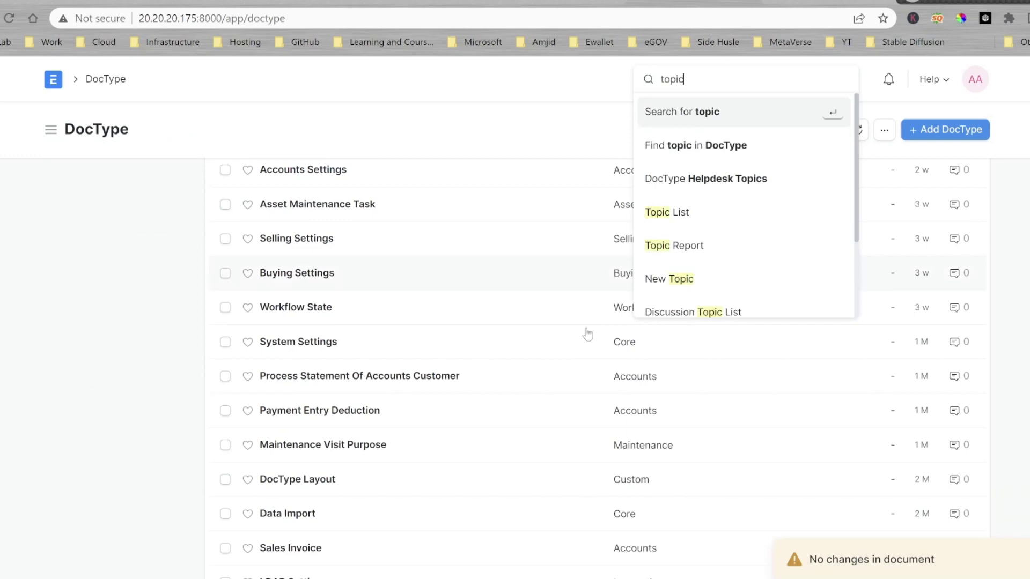
click(660, 211)
click(703, 80)
text(helpdes)
click(705, 178)
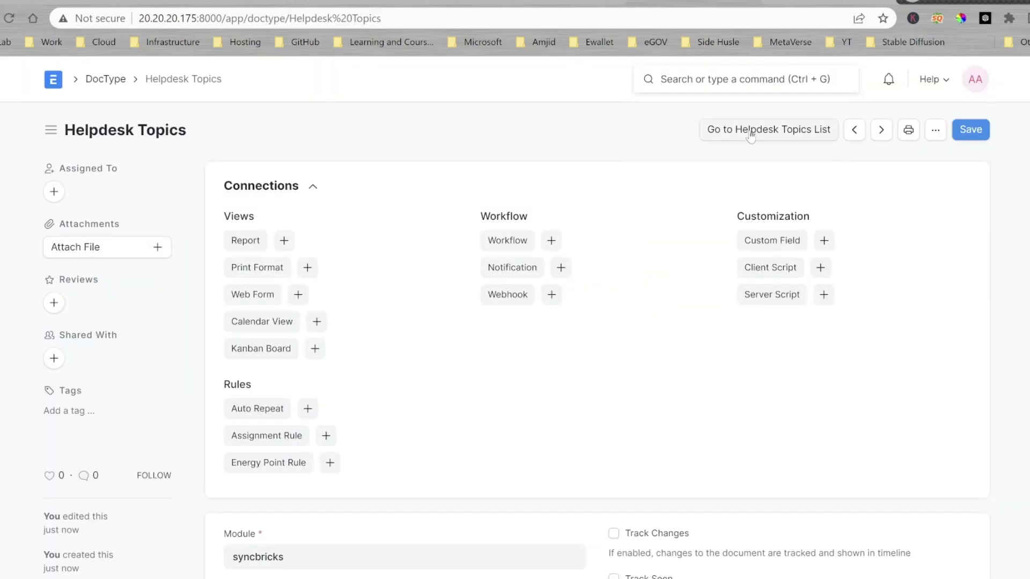
click(770, 129)
Create and save the IT Support topic with description 'IT Support Requests'.
click(626, 396)
text(IT Support)
key(Tab)
text(IT Support Requests)
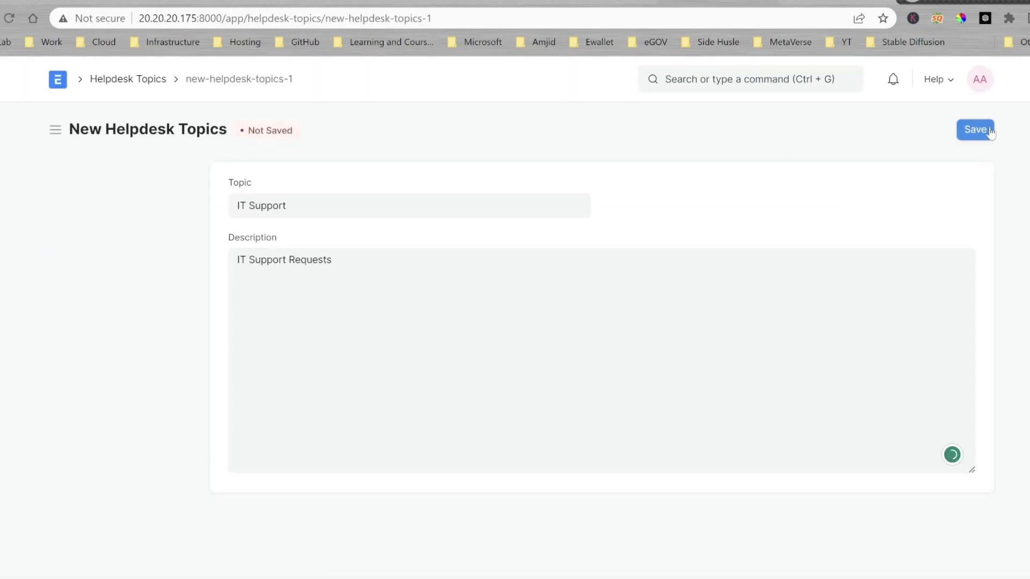
click(975, 129)
Create and save the ERP Support topic, then return to Employee Helpdesk.
key(ctrl+b)
text(pport)
key(ctrl+s)
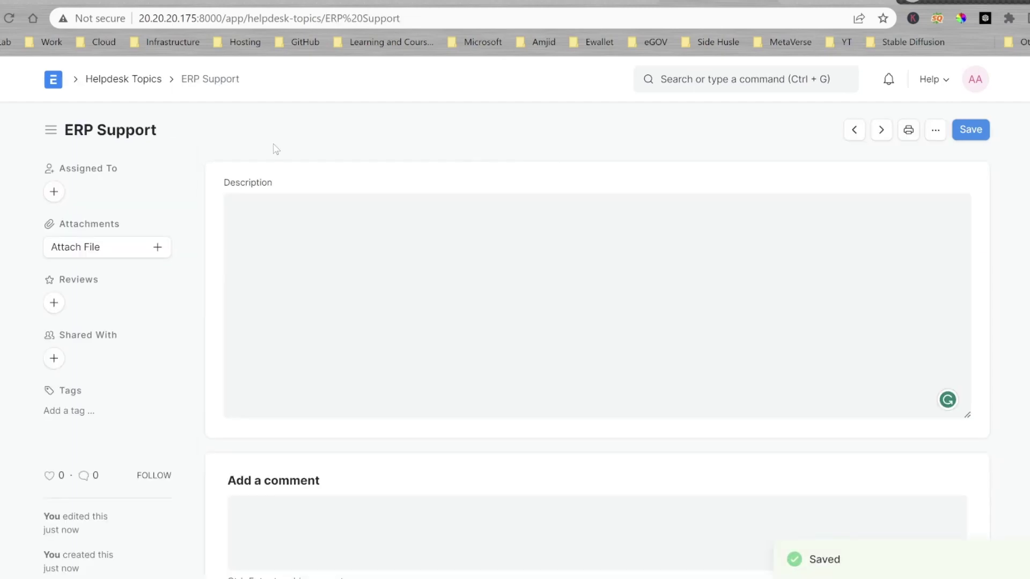
click(128, 78)
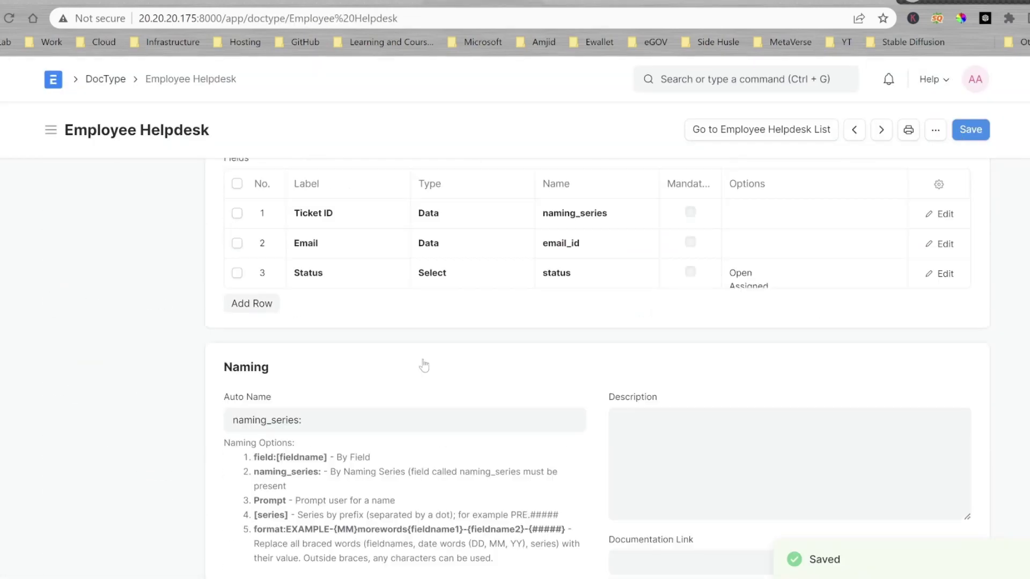
Add a Help Topic Link field to Helpdesk Topics, save, and preview a new ticket.
click(252, 301)
text(Help Topic)
click(466, 303)
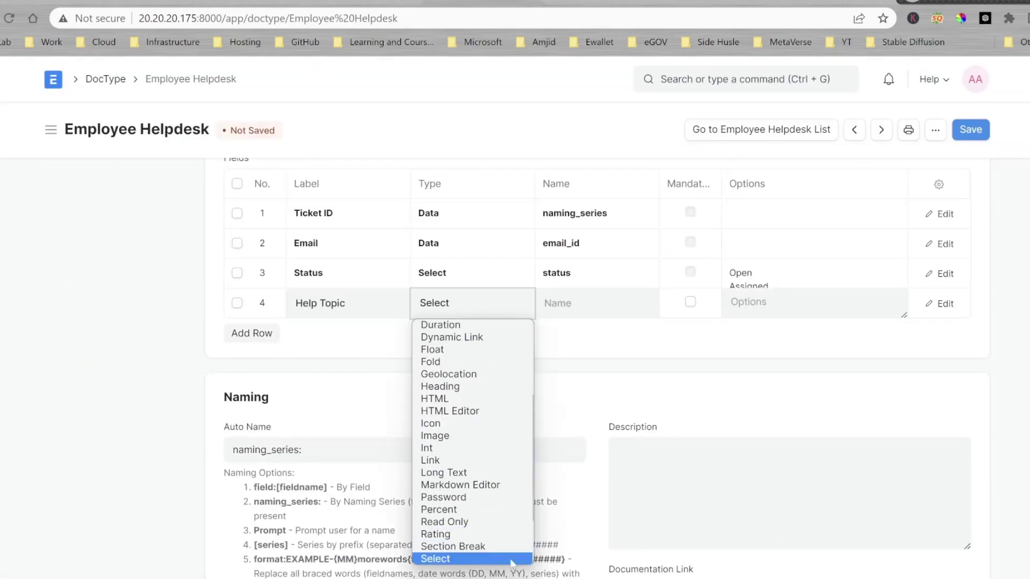
click(436, 458)
click(604, 316)
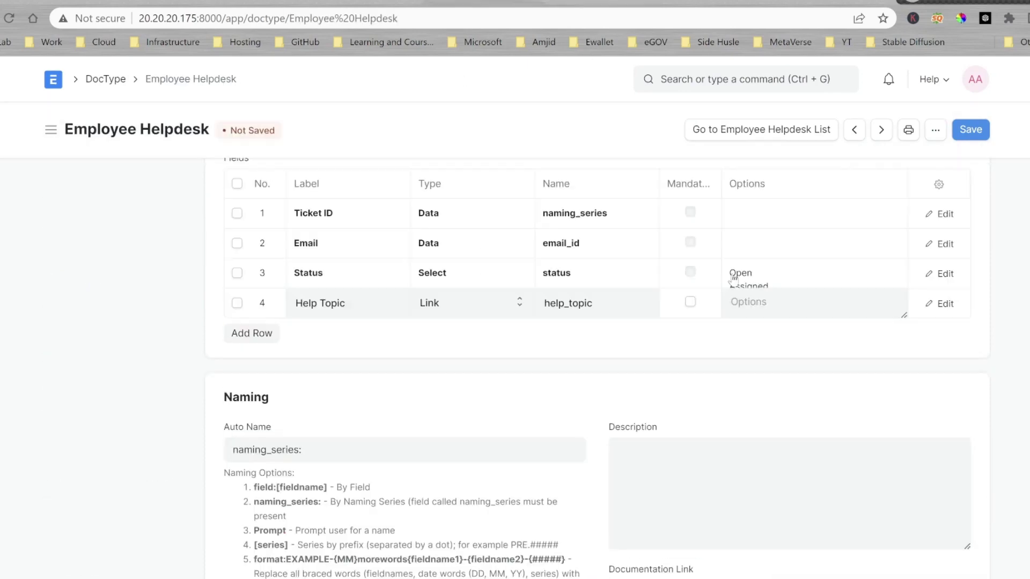
text(Helpdesk Topics)
key(ctrl+s)
key(ctrl+s)
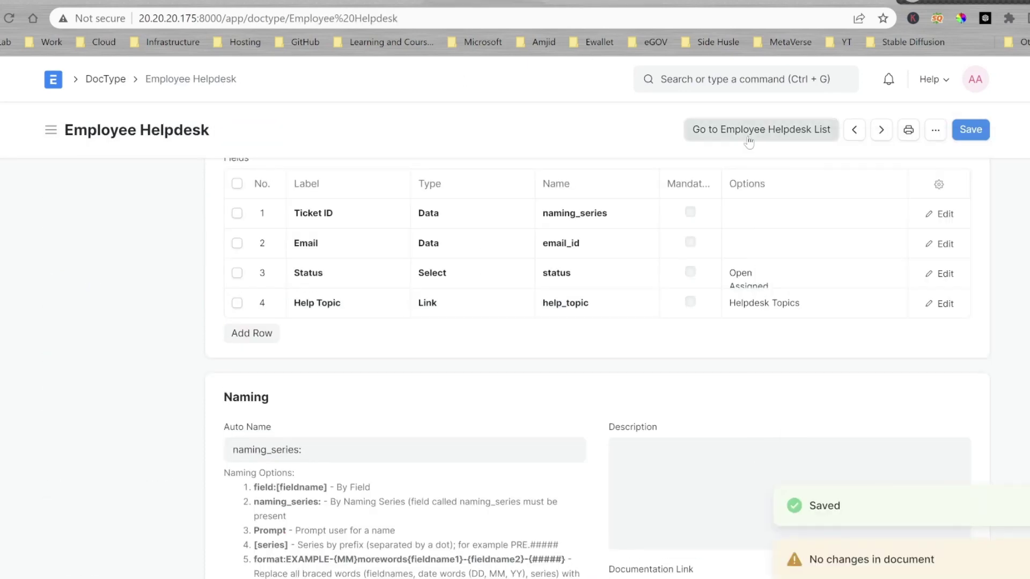
click(748, 131)
click(637, 395)
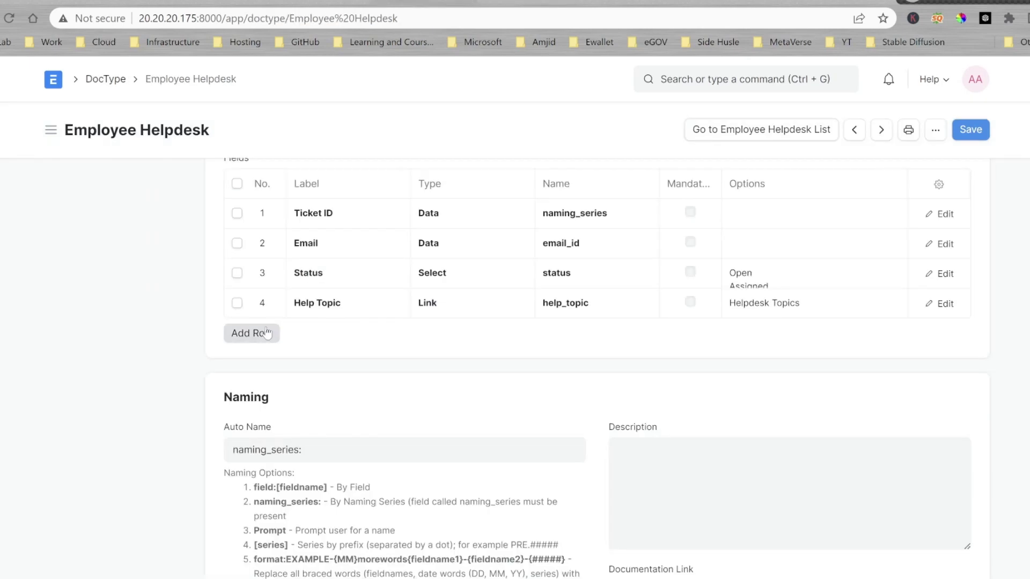
Add Subject, Description and Required On (Date) field rows and save the DocType.
click(249, 334)
text(Subject)
click(249, 365)
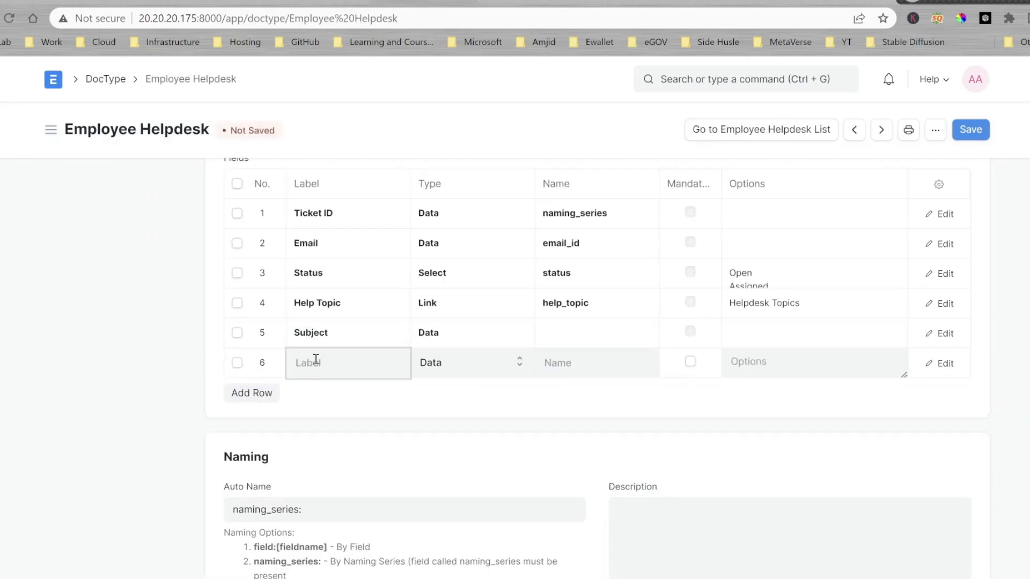
text(Description)
key(Return)
text(Required On)
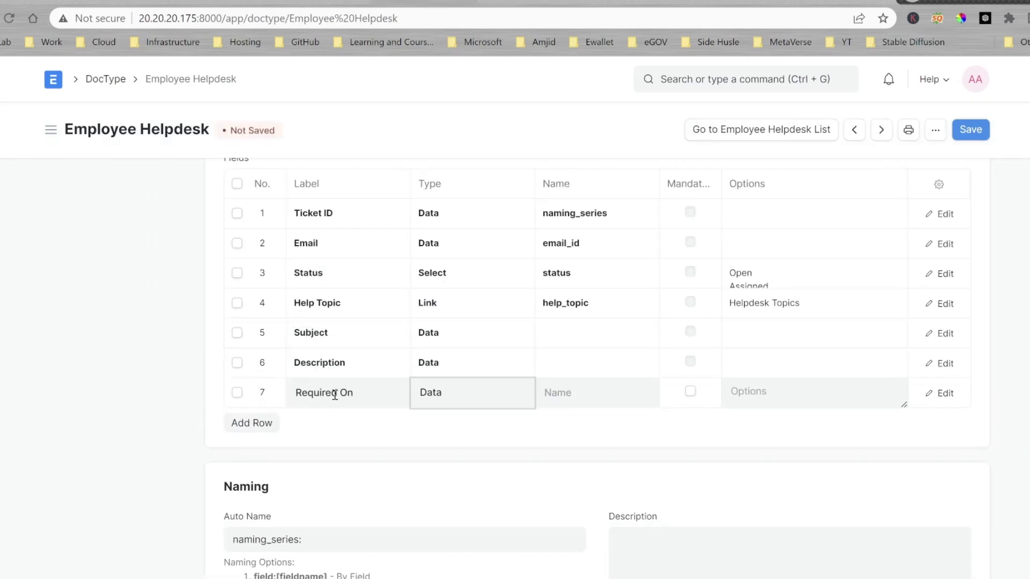
key(Tab)
key(Tab)
click(563, 363)
click(587, 329)
click(430, 393)
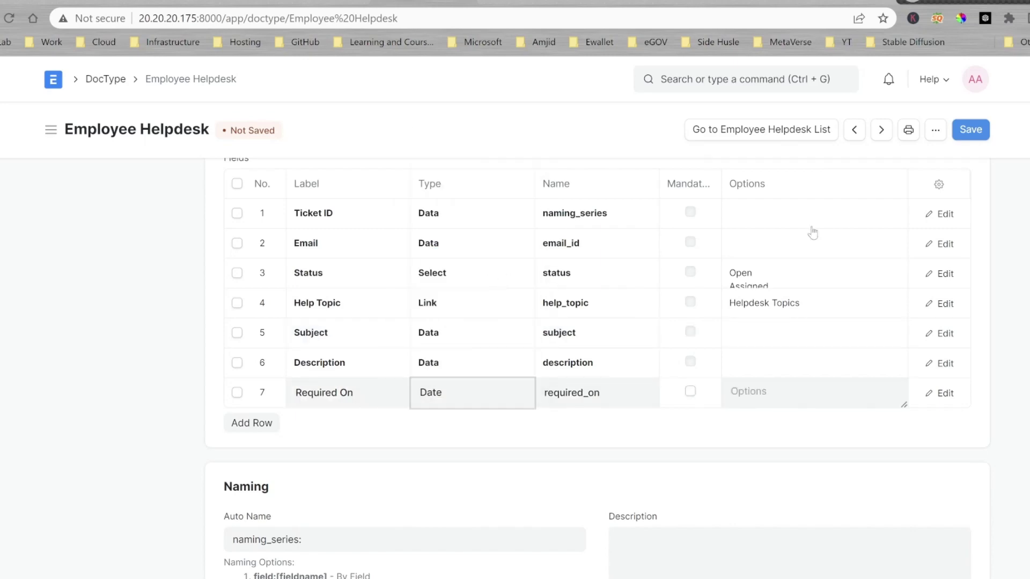
key(Down)
key(ctrl+s)
Add an Attachment field of type Attach and save the DocType.
click(252, 423)
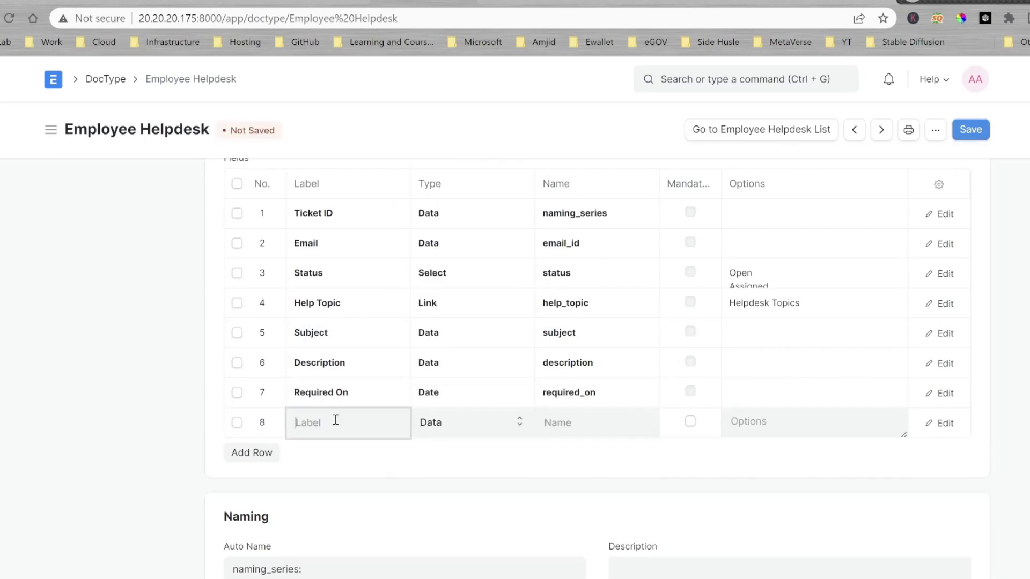
text(Attachment)
key(Tab)
key(alt+Down)
key(Up)
key(Return)
click(582, 430)
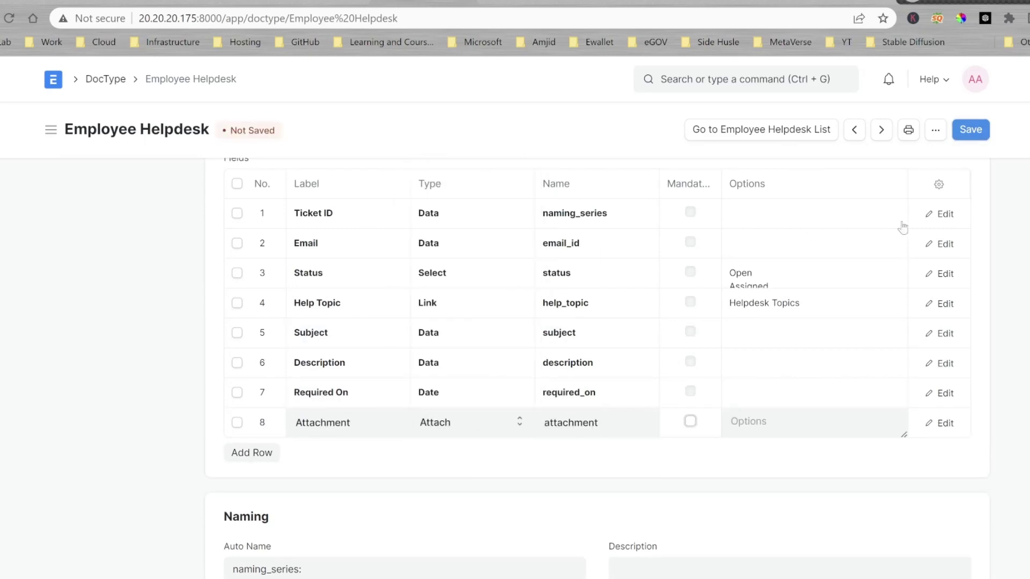
key(ctrl+s)
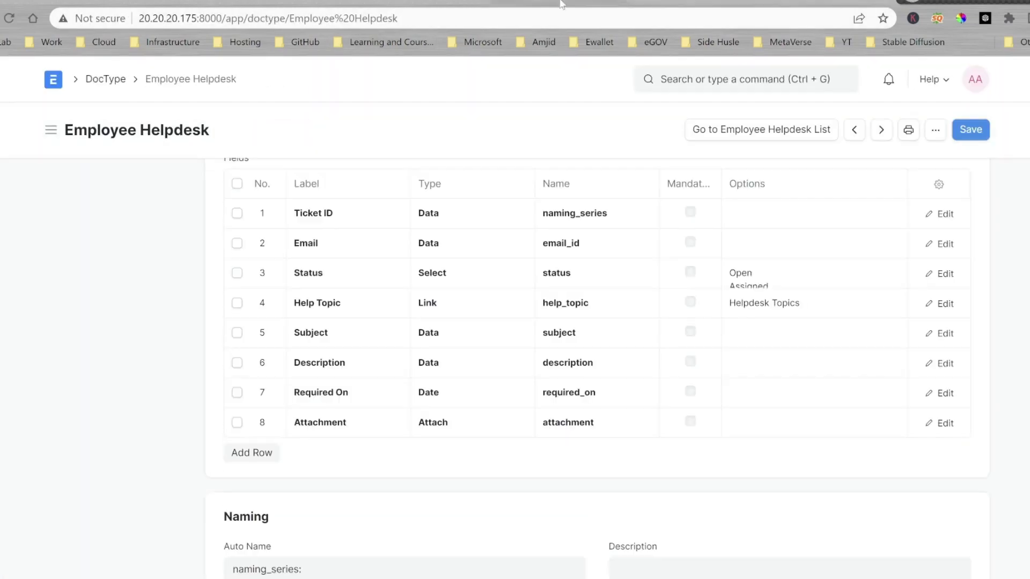
Change the Description field type to Text and save.
click(472, 363)
scroll(472, 269, down, 3)
click(472, 306)
key(ctrl+s)
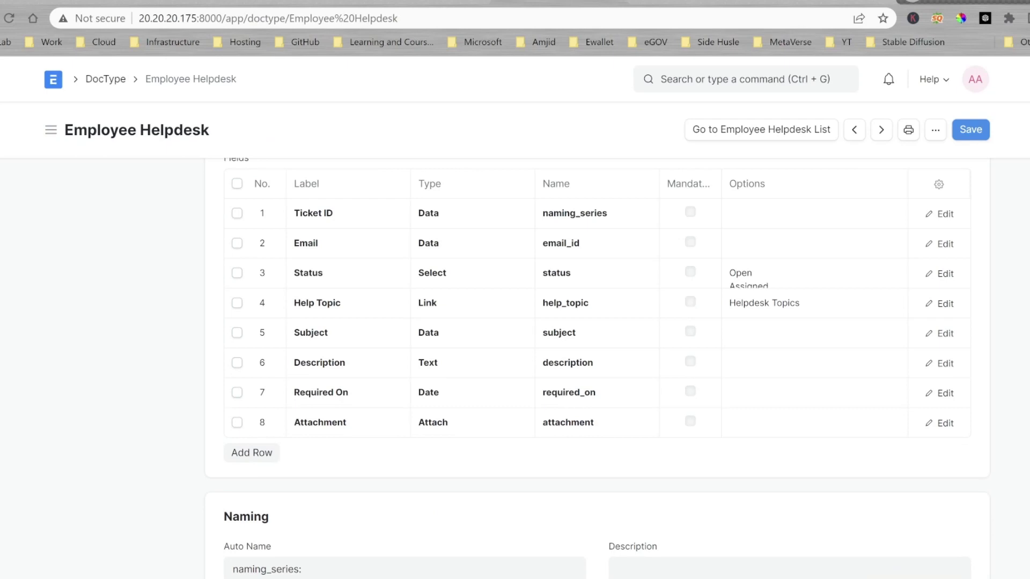
Add a Small Text row and move it up to position 5.
click(264, 455)
text(sm)
key(Return)
drag(262, 458, 268, 331)
Add a Column Break, move it to row 3, and reload the page.
click(265, 482)
text(col)
key(Return)
drag(266, 482, 283, 275)
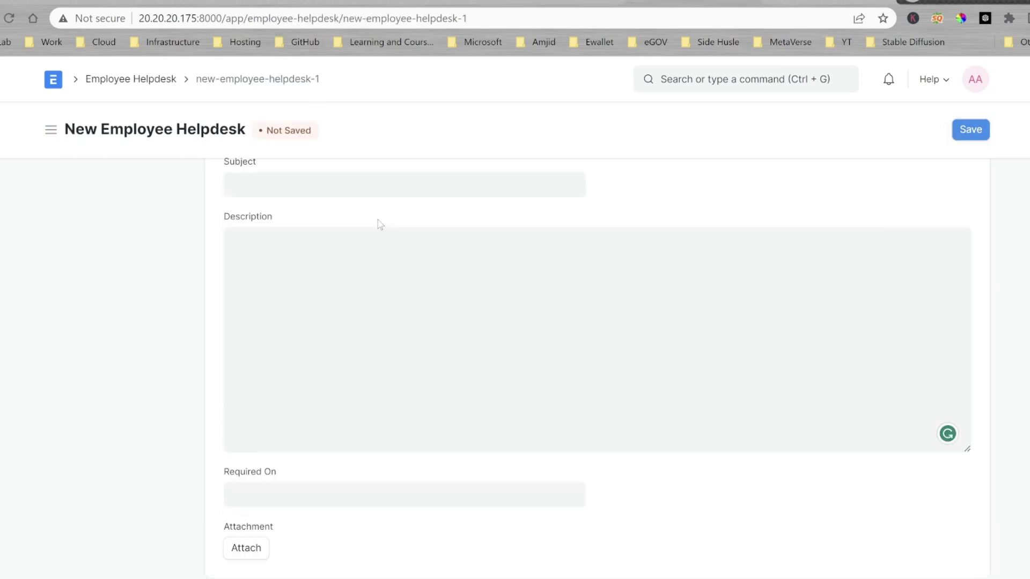
key(F5)
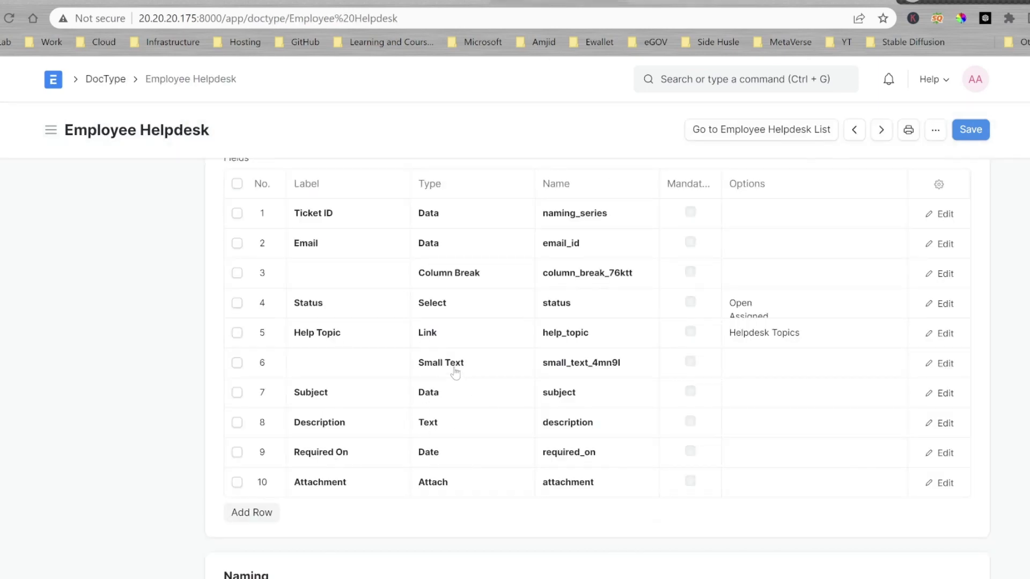
Add a Section Break row and drag it above Subject.
click(251, 513)
text(sec)
key(Return)
drag(265, 511, 272, 391)
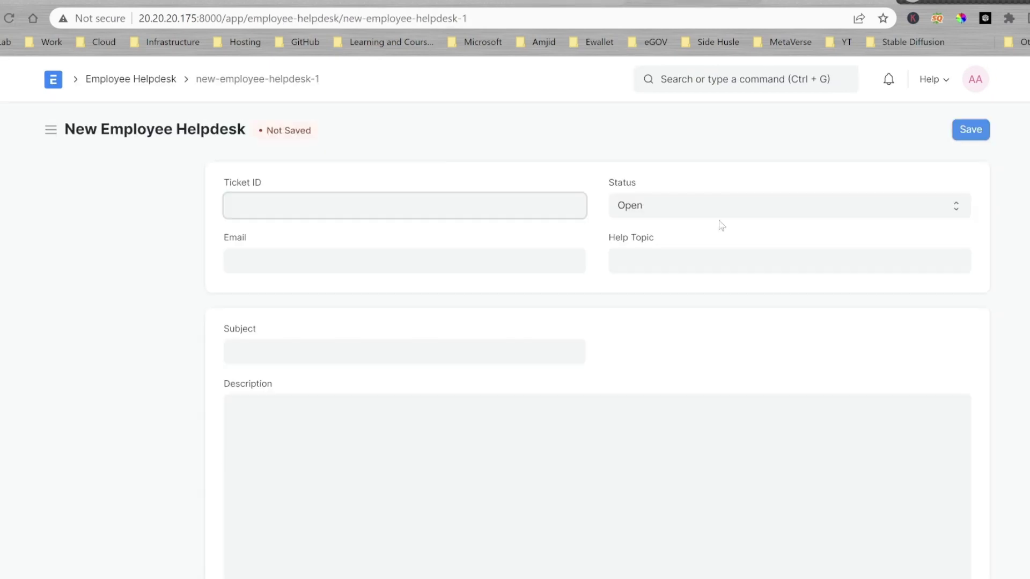
Move Required On up beneath Email and keep Attachment as the last row.
scroll(696, 274, down, 4)
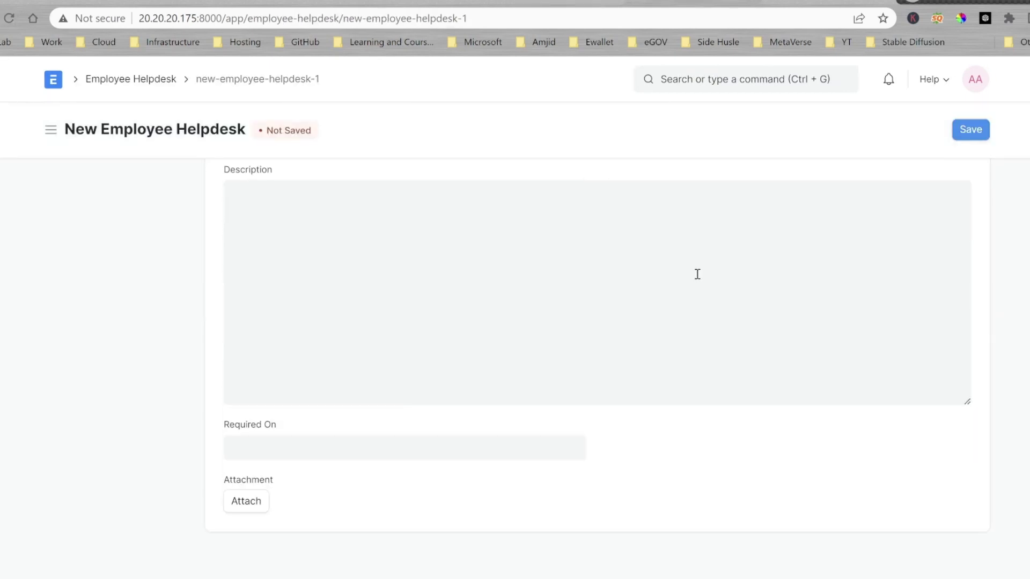
scroll(666, 300, up, 4)
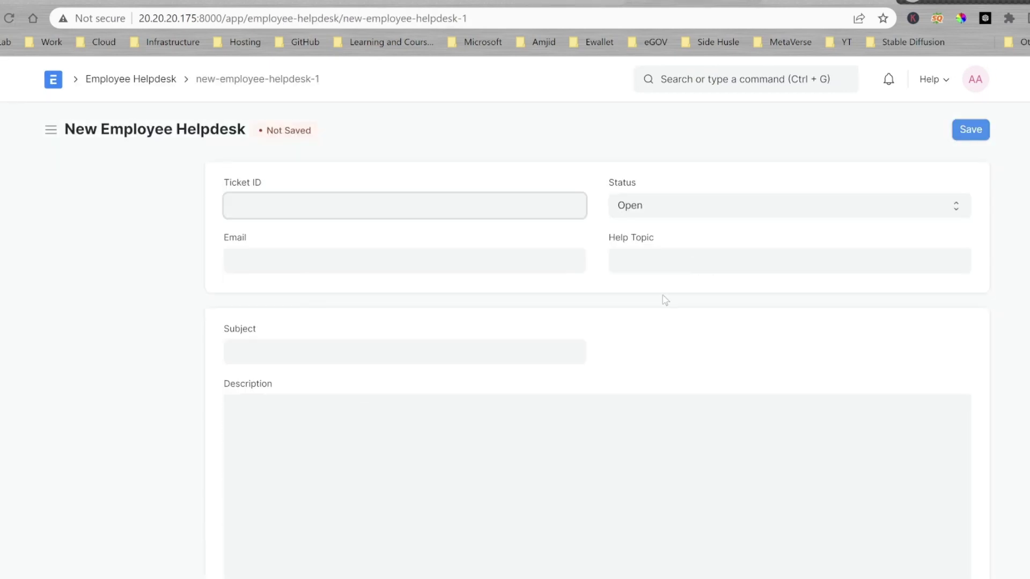
scroll(615, 350, down, 4)
scroll(678, 248, up, 4)
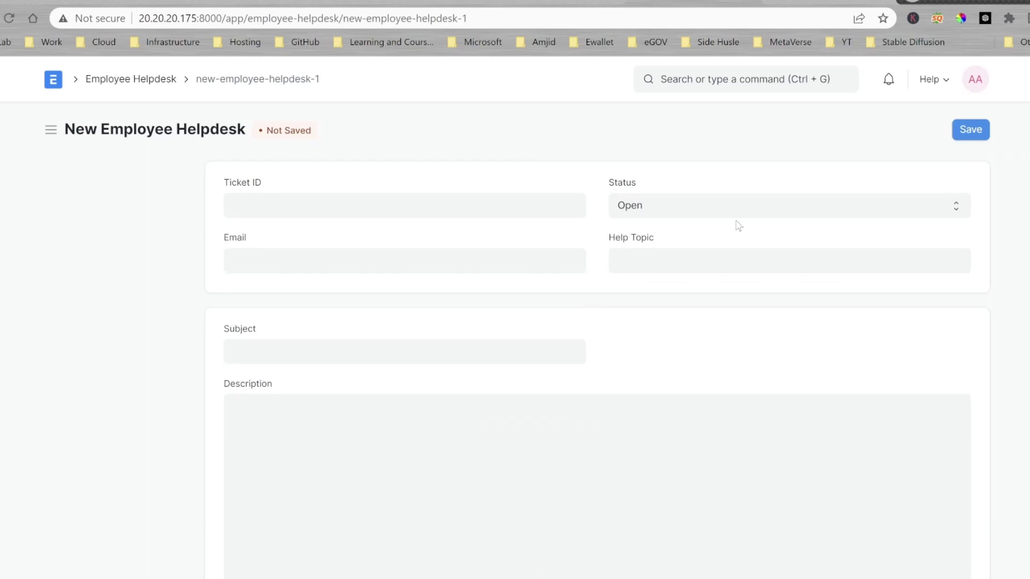
scroll(534, 387, down, 2)
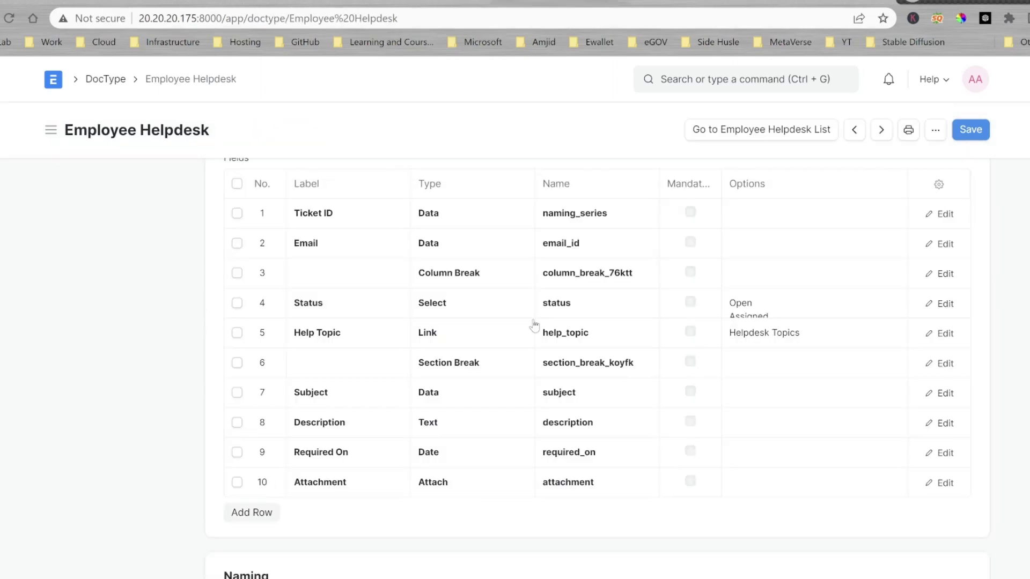
drag(266, 481, 271, 266)
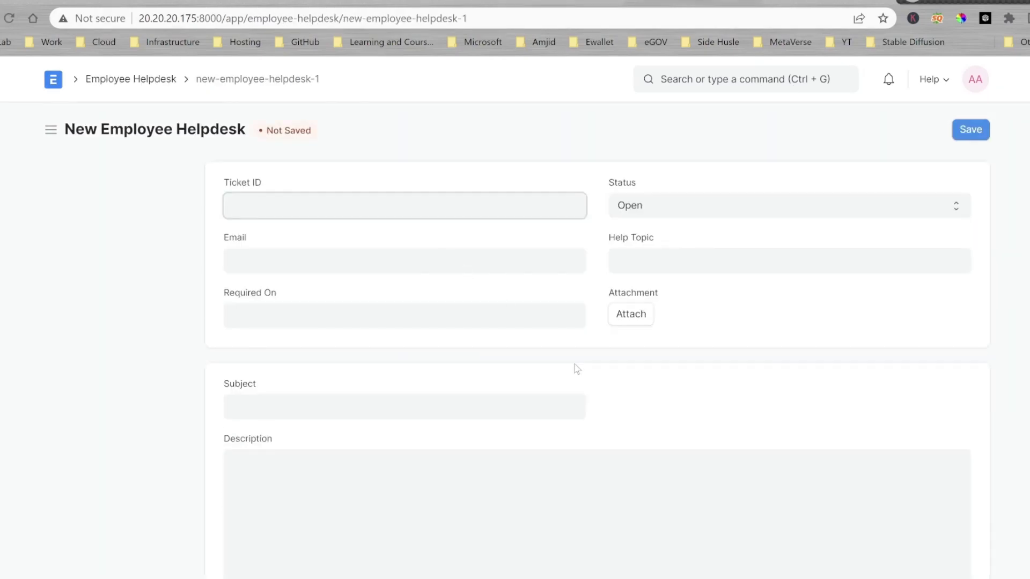
scroll(574, 367, down, 3)
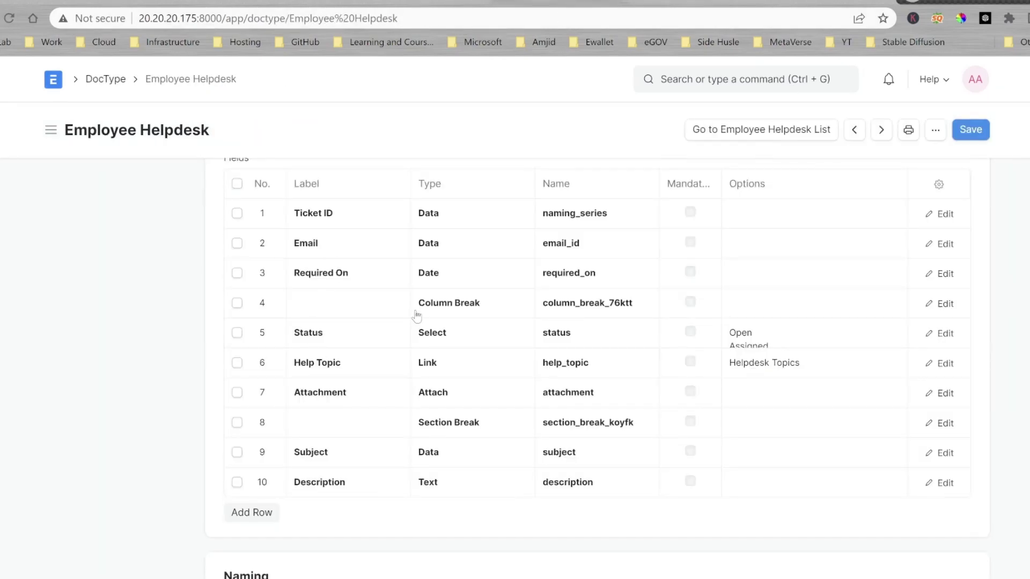
drag(322, 391, 322, 486)
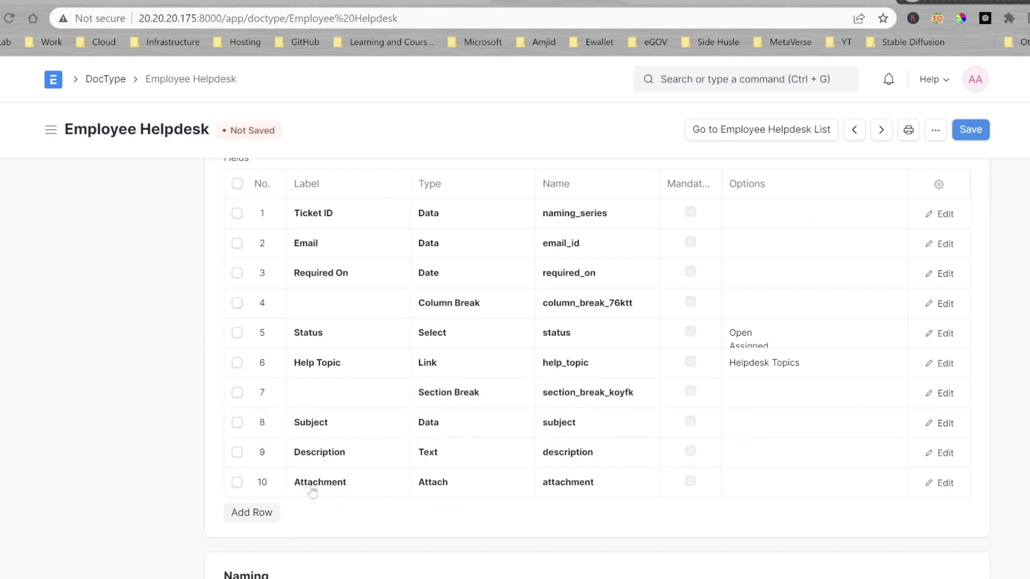
Save the rearranged fields and add a Resolved By Link field.
key(ctrl+s)
scroll(399, 457, down, 3)
click(252, 362)
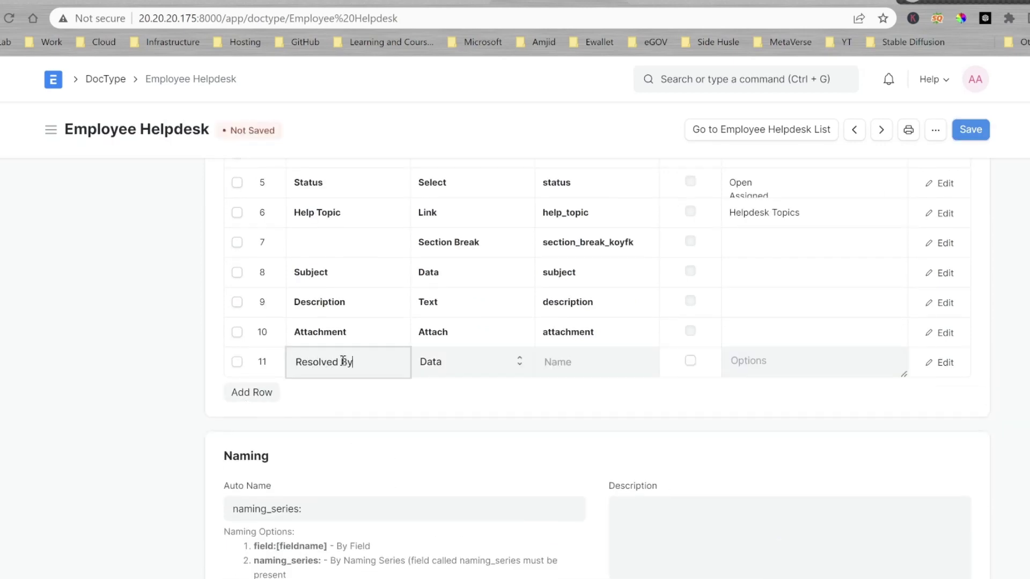
key(Tab)
key(l)
key(Return)
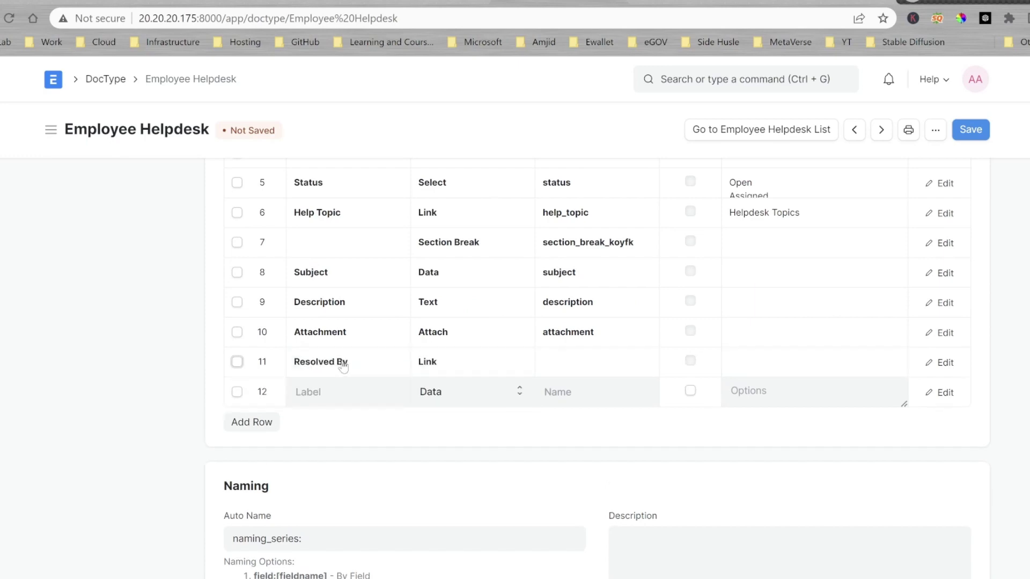
key(ctrl+s)
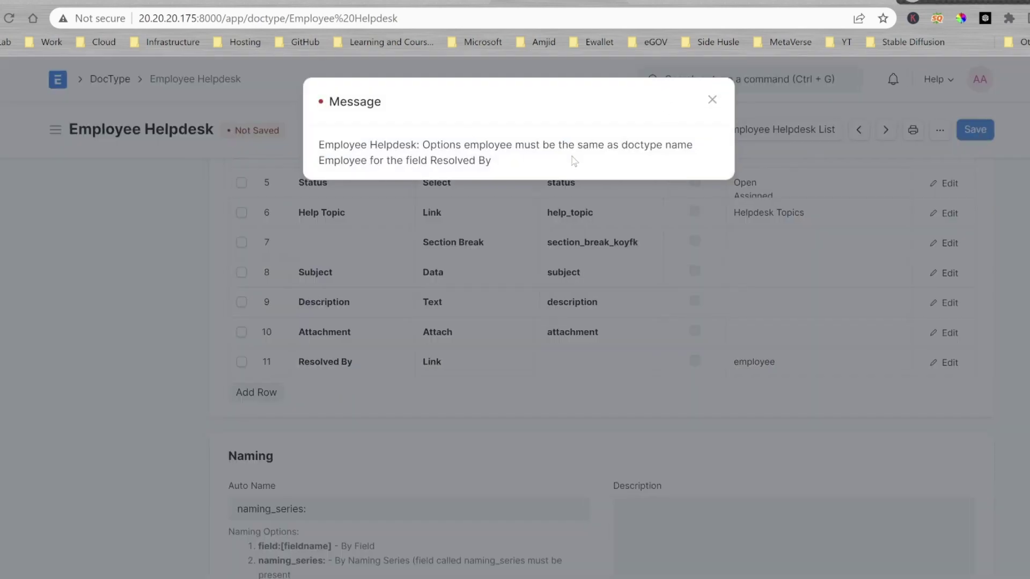
Set Resolved By to link to User instead of Employee and save.
click(710, 99)
double_click(880, 362)
key(ctrl+s)
double_click(798, 361)
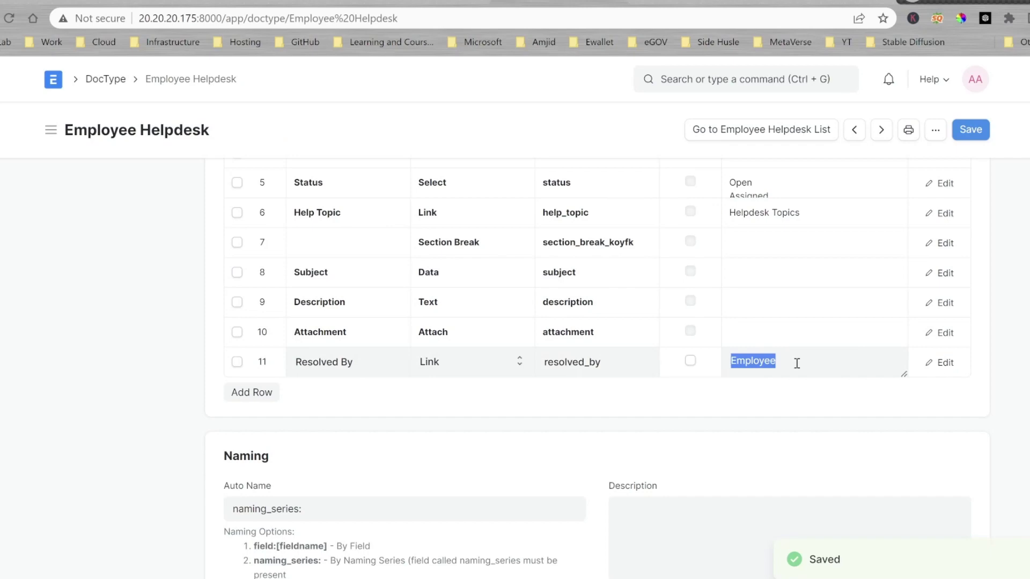
text(User)
key(ctrl+s)
key(ctrl+s)
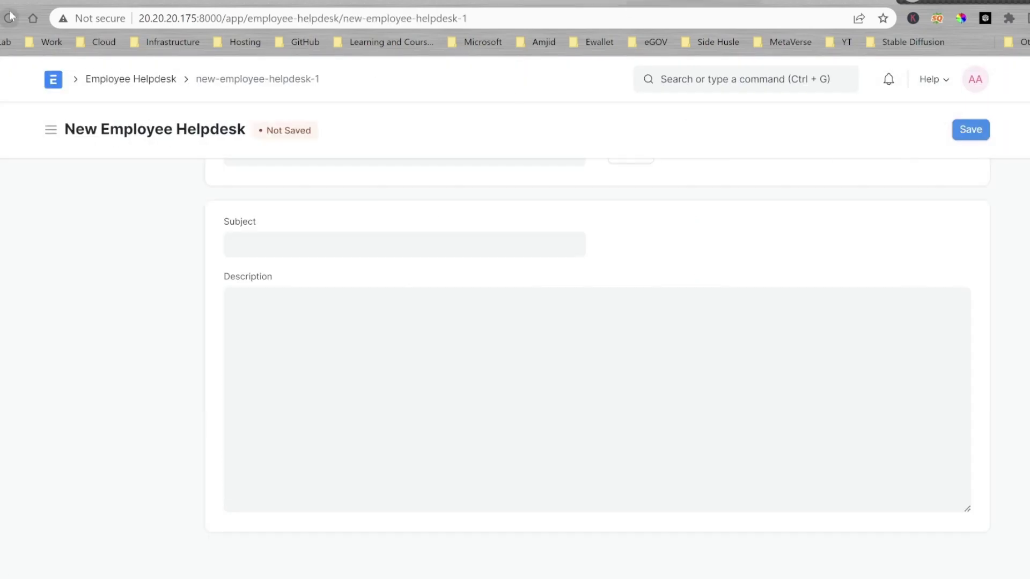
Drag the new row up the field list and reload the ticket form to check the layout.
scroll(421, 315, up, 3)
scroll(421, 315, down, 5)
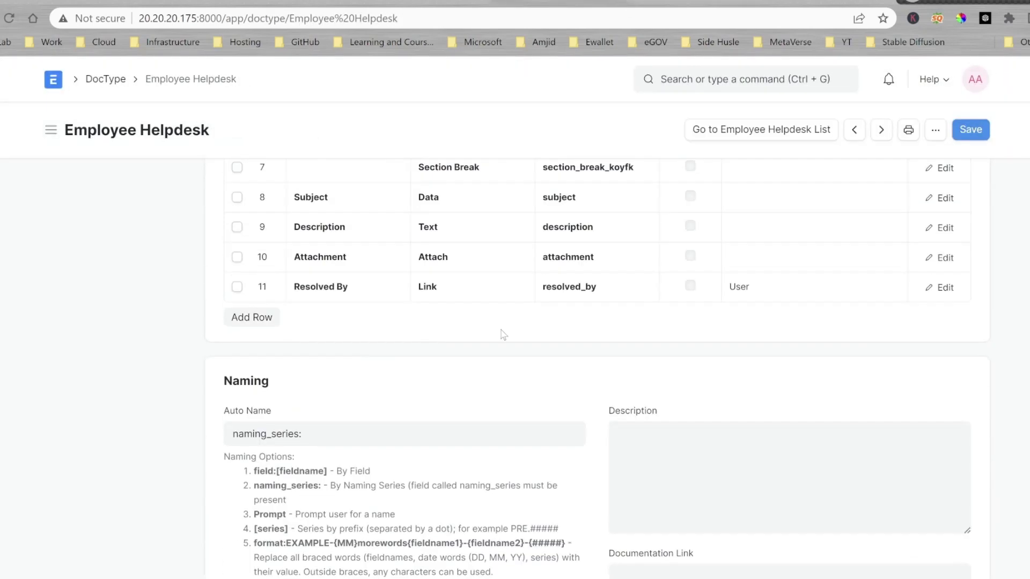
scroll(502, 335, up, 4)
drag(264, 511, 290, 284)
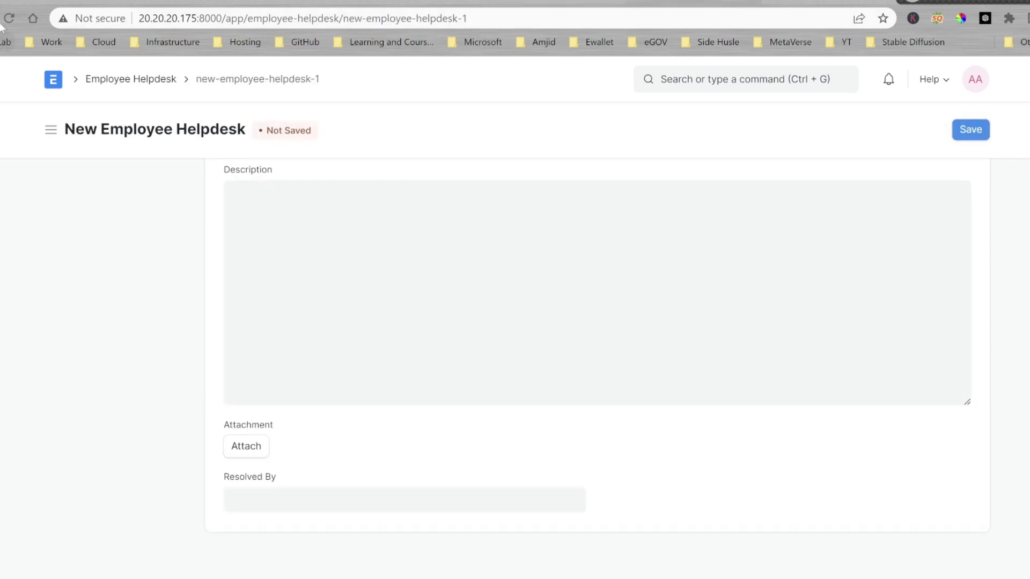
click(9, 18)
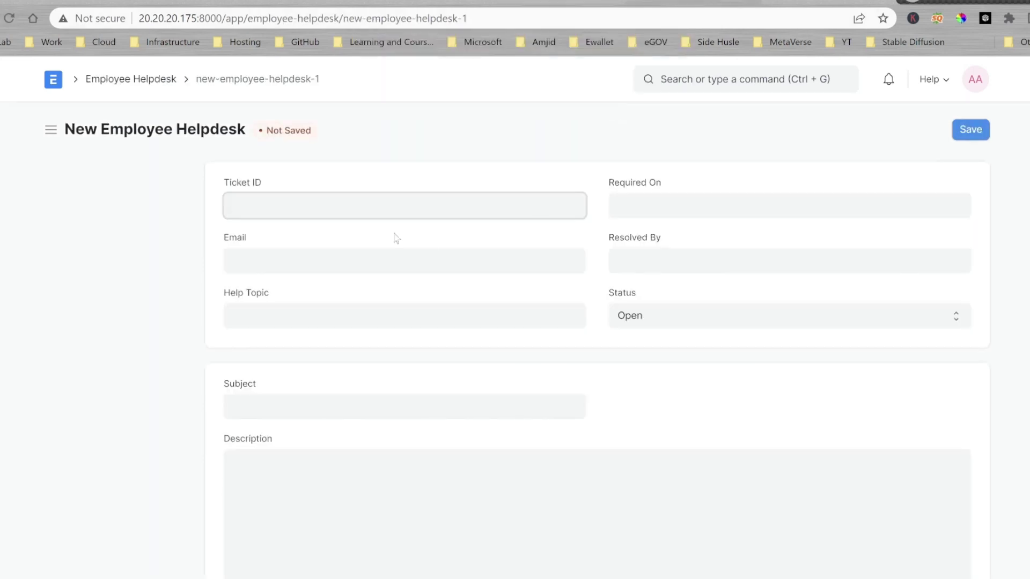
scroll(419, 268, down, 4)
scroll(311, 434, up, 4)
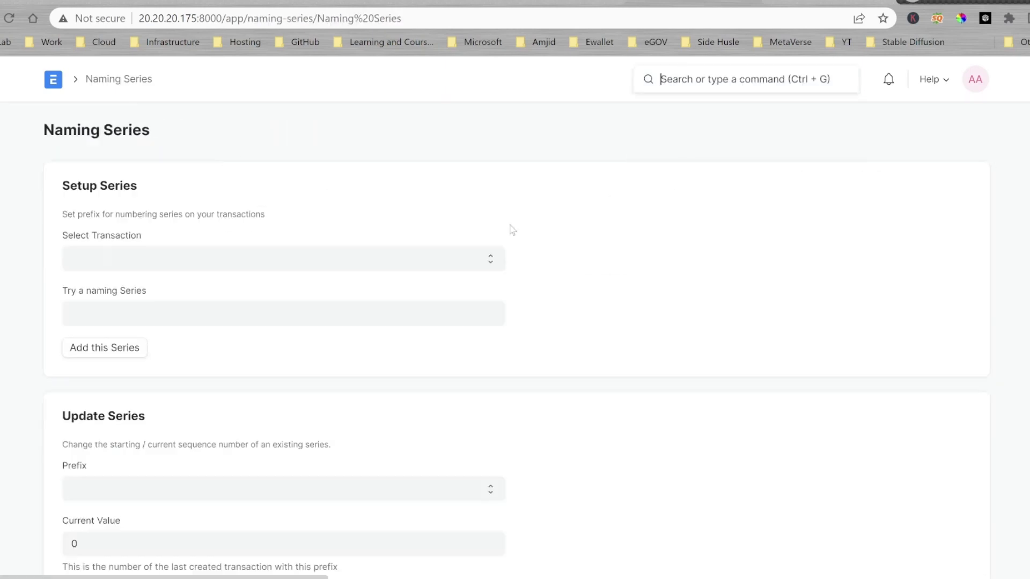
Choose Employee Helpdesk as the transaction and try a HELP.yyyy.-. trial series.
click(329, 261)
key(Return)
scroll(329, 262, down, 5)
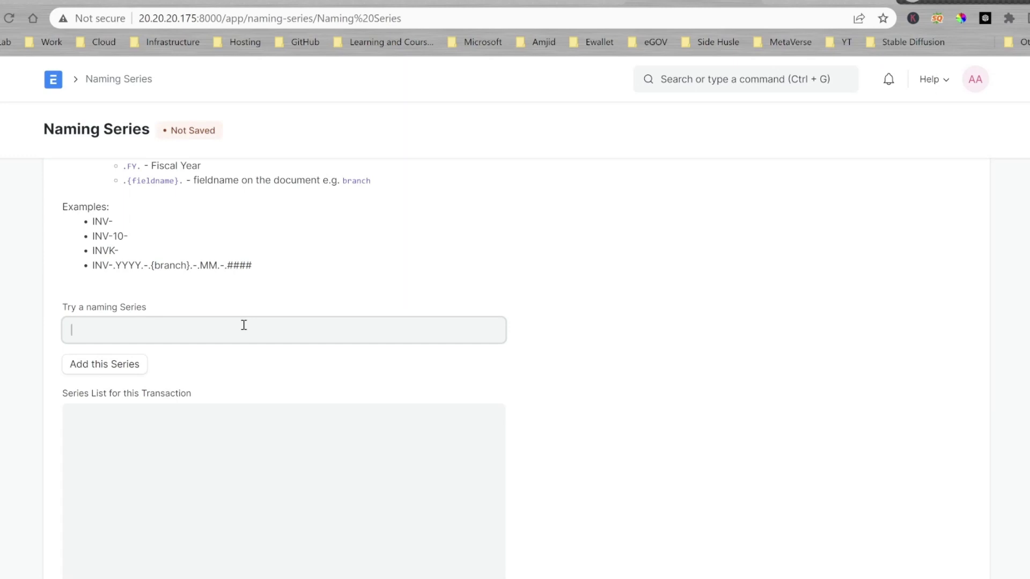
text(HELP.yyyy.)
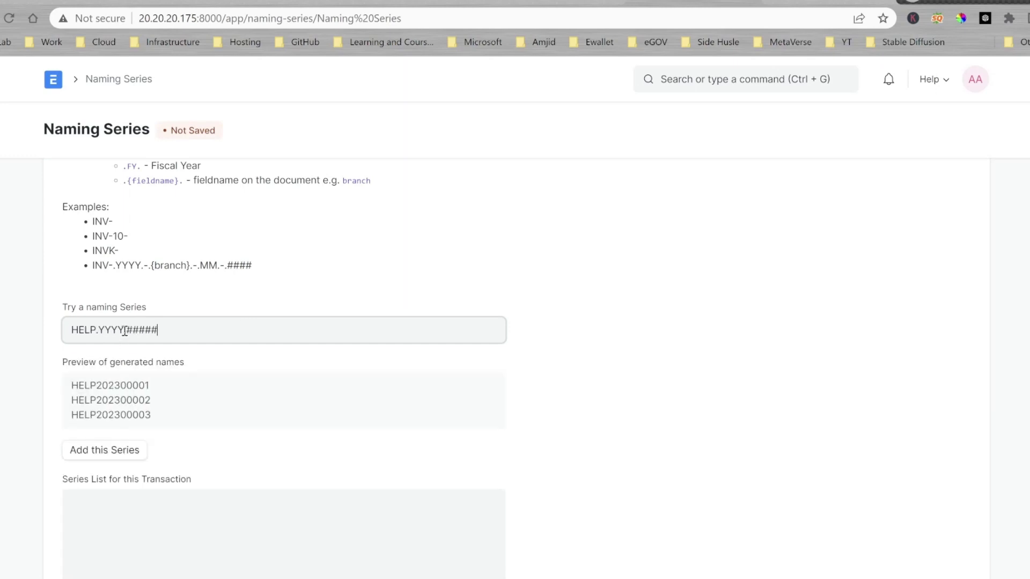
text(-.)
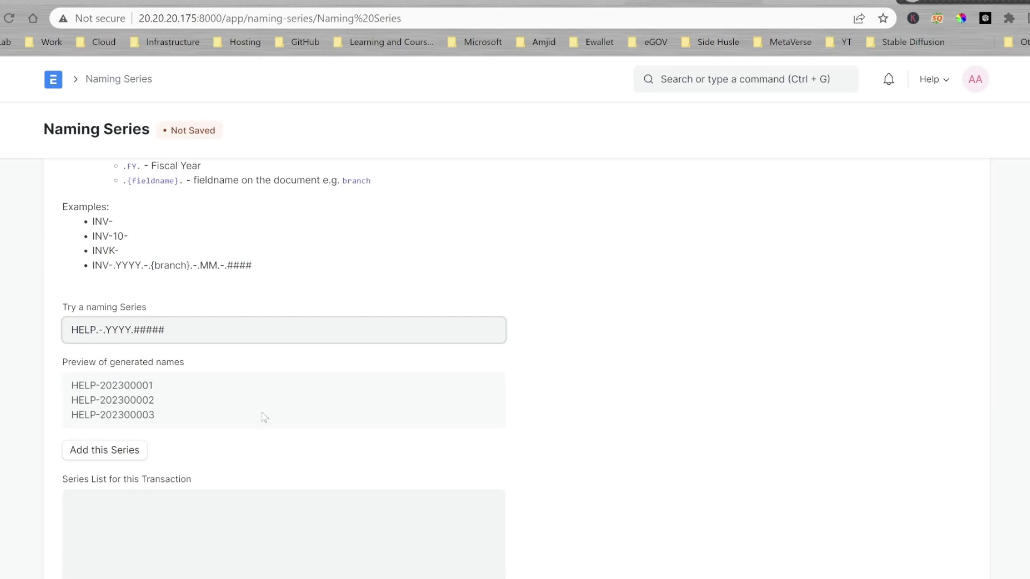
scroll(264, 417, down, 3)
click(104, 299)
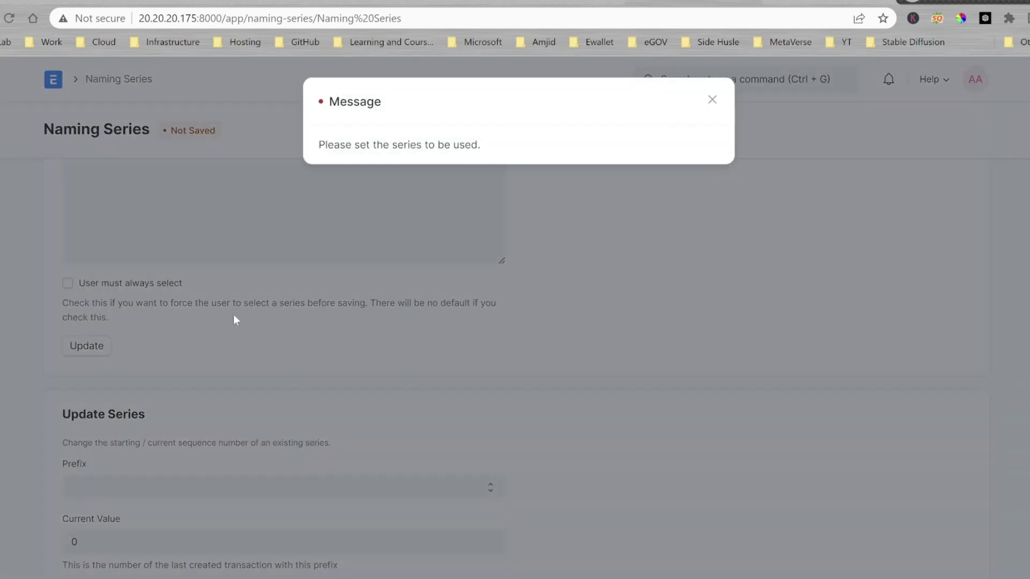
click(234, 319)
scroll(213, 249, up, 1)
triple_click(213, 253)
Fill the Series List with HELP and IT copies of the .YYYY.-.##### series.
click(161, 456)
text(HELP.-.YYYY.-.#####)
scroll(92, 506, down, 4)
key(ctrl+a)
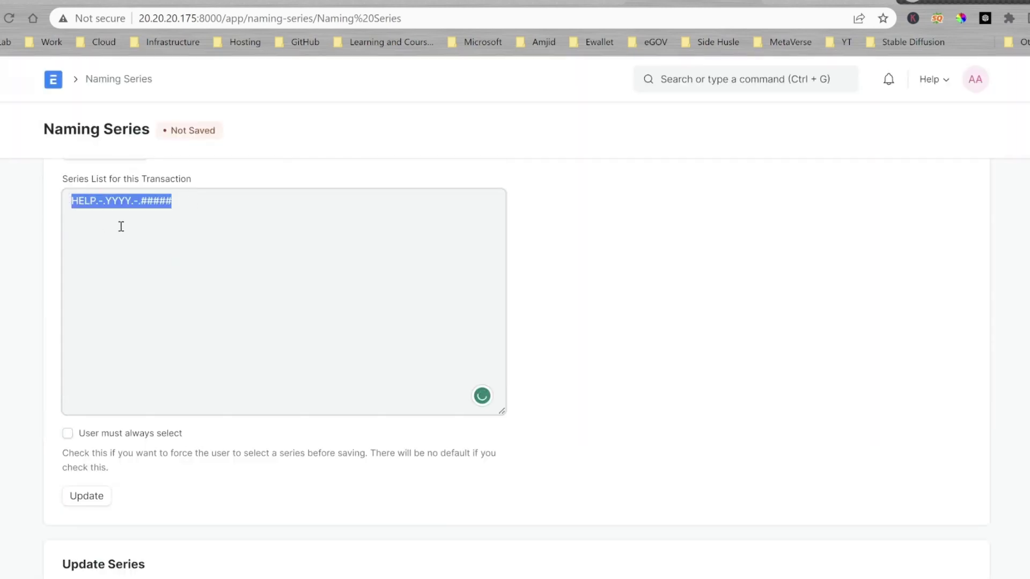
click(186, 204)
key(Return)
text(HELP.-.YYYY.-.#####)
text(IT)
drag(68, 215, 72, 228)
key(ctrl+c)
key(Right)
key(Return)
key(ctrl+v)
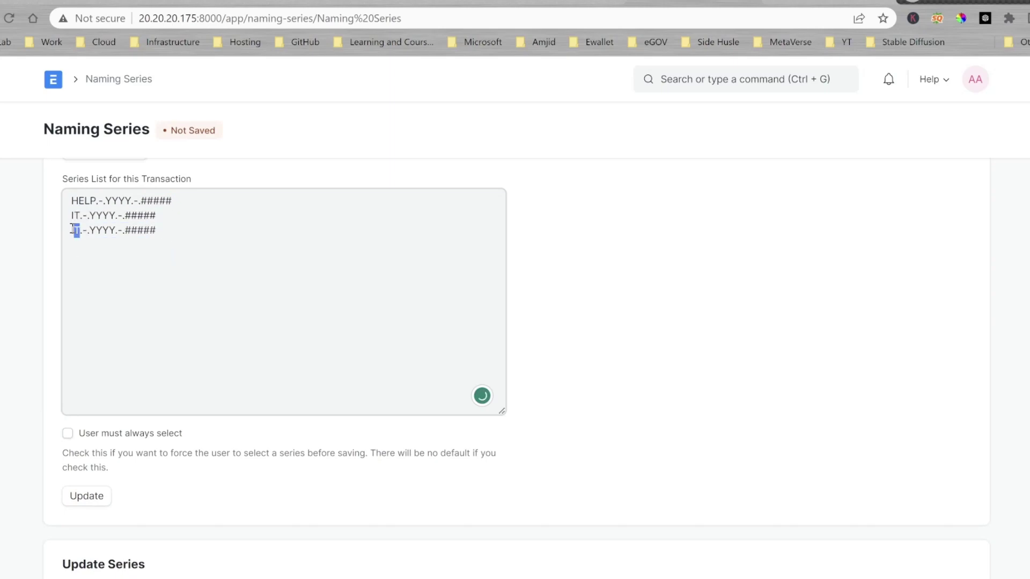
Update the series list and add the series to Employee Helpdesk.
scroll(152, 261, down, 3)
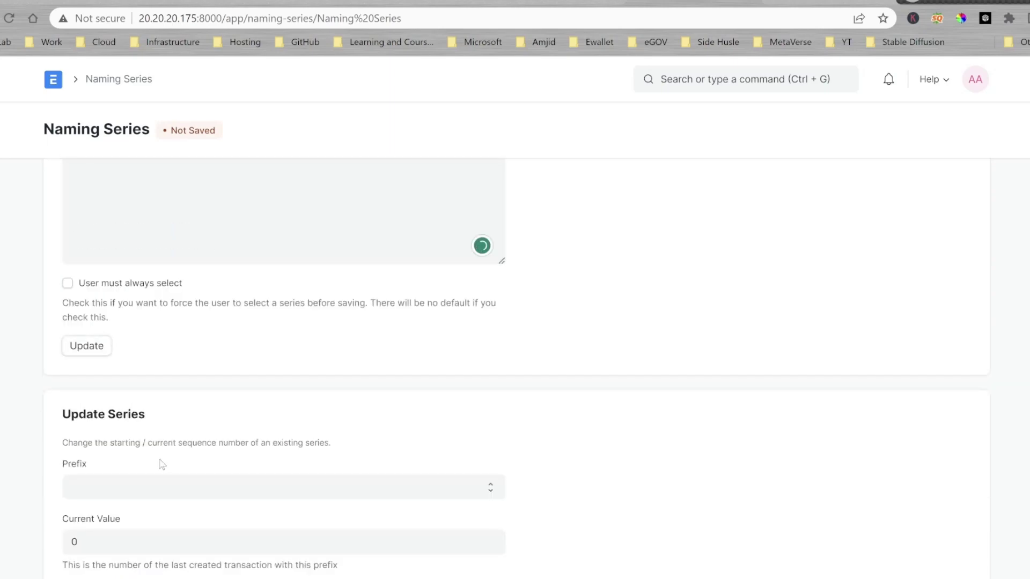
click(162, 482)
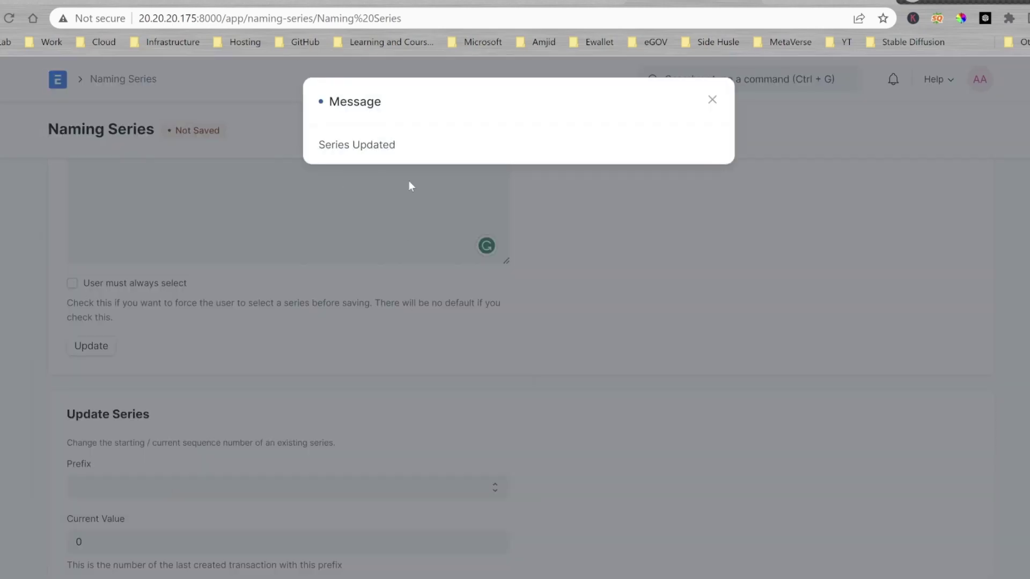
click(409, 185)
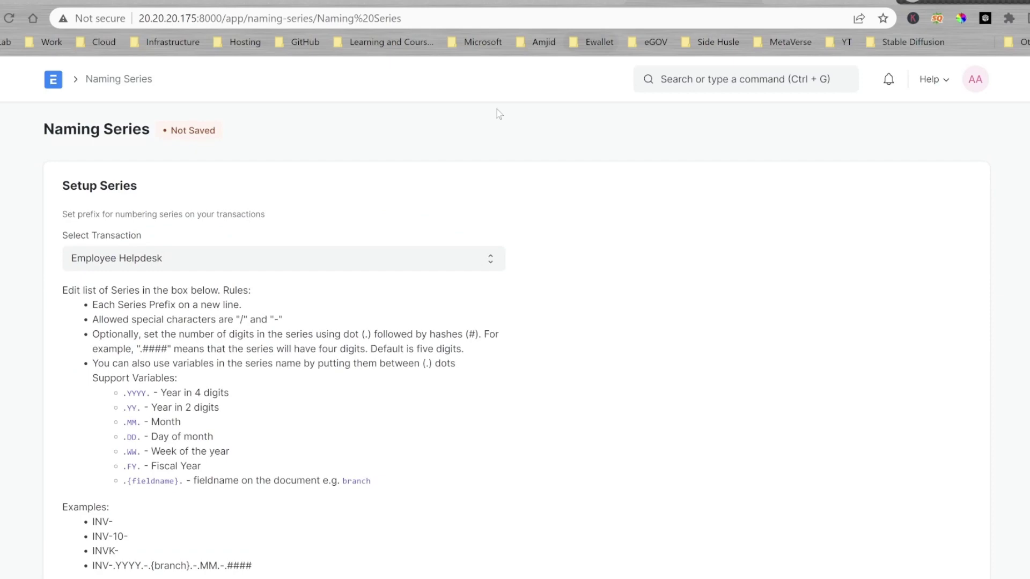
scroll(110, 427, up, 5)
click(110, 434)
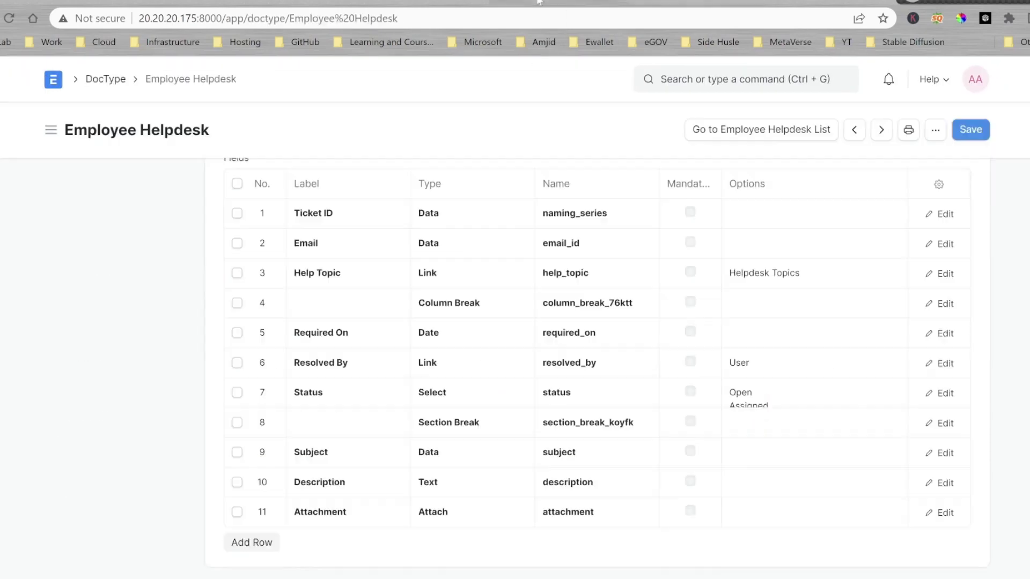
Make the Ticket ID field read-only and save the DocType.
scroll(341, 326, down, 5)
scroll(341, 325, down, 5)
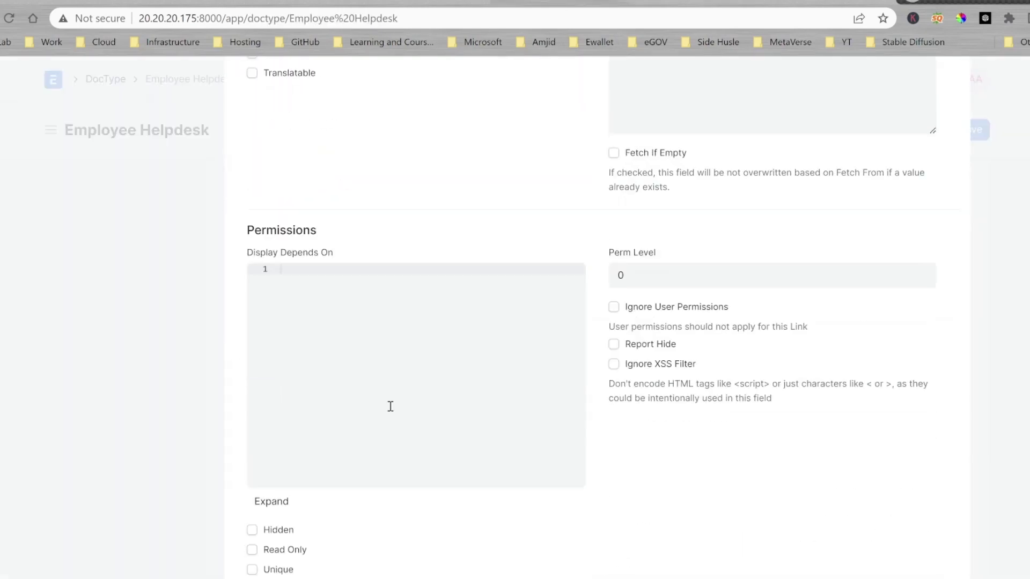
click(446, 391)
key(Escape)
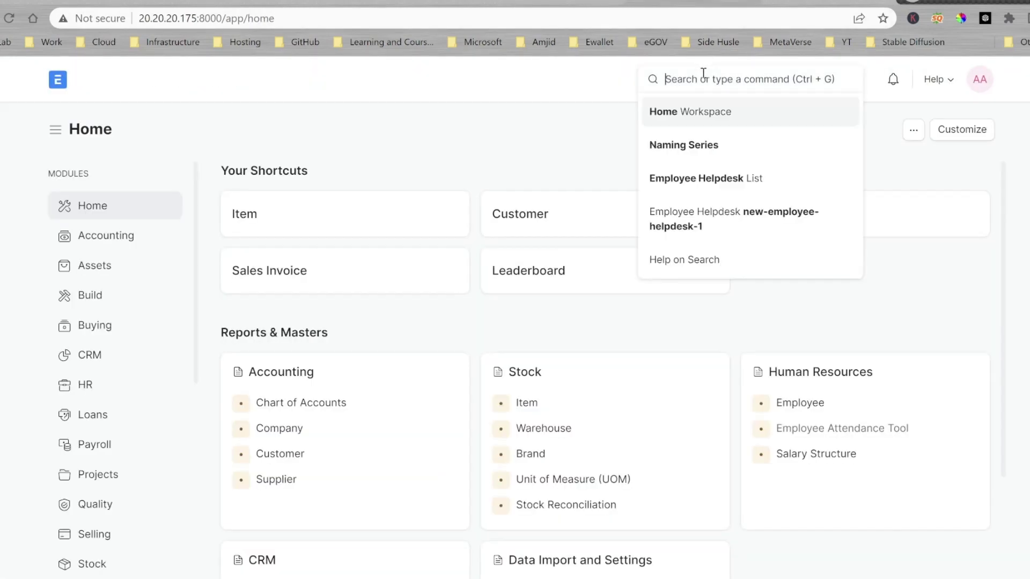
Start a new Employee Helpdesk ticket.
text(HELPDESK)
key(Return)
click(698, 79)
text(EMPL)
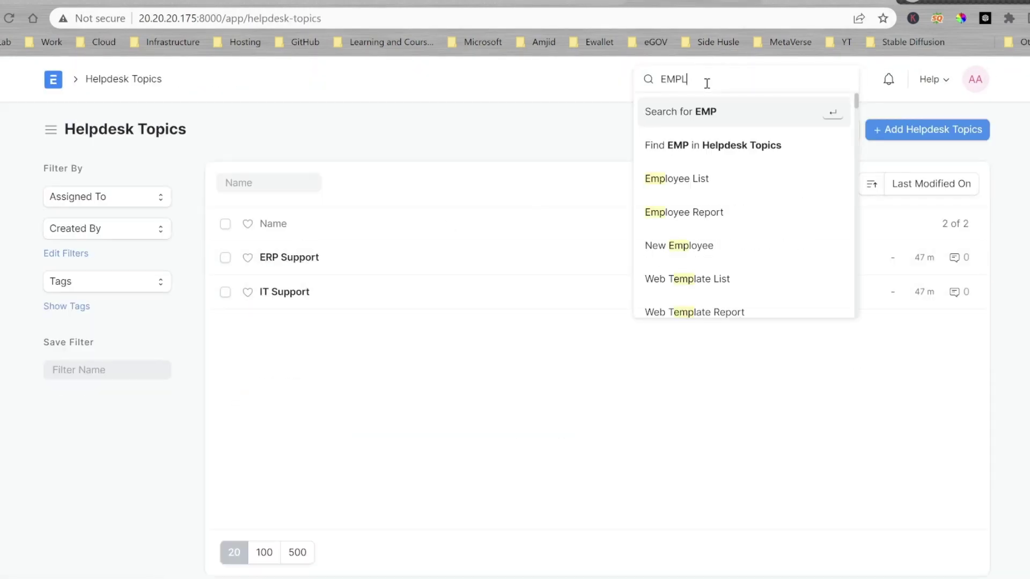
key(BackSpace)
key(BackSpace)
key(BackSpace)
text(employee helpd)
click(714, 294)
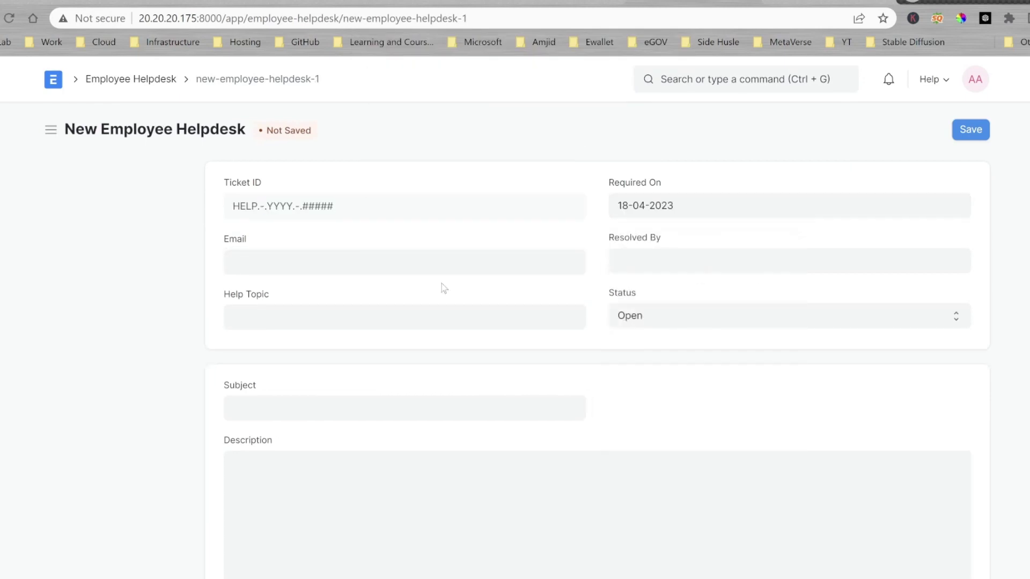
Enter the requester's e-mail, set Help Topic to ERP Support, and choose the resolving user.
click(394, 263)
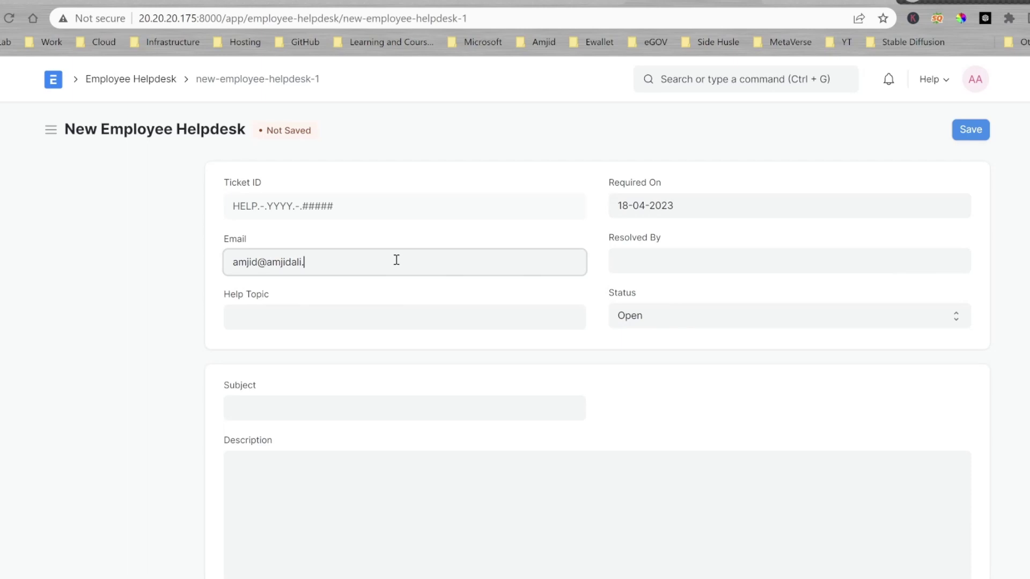
text(com)
key(Tab)
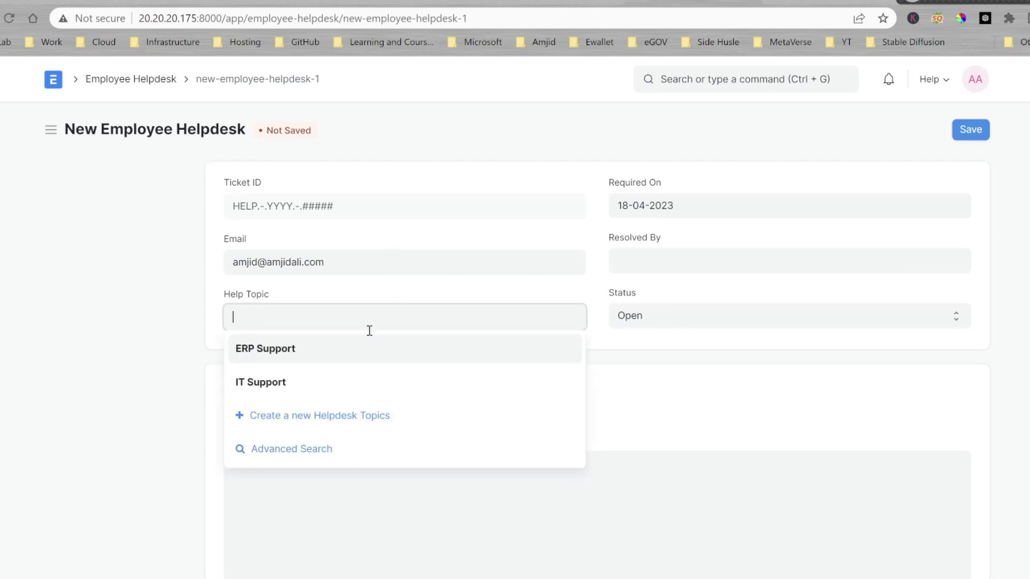
click(357, 351)
click(661, 265)
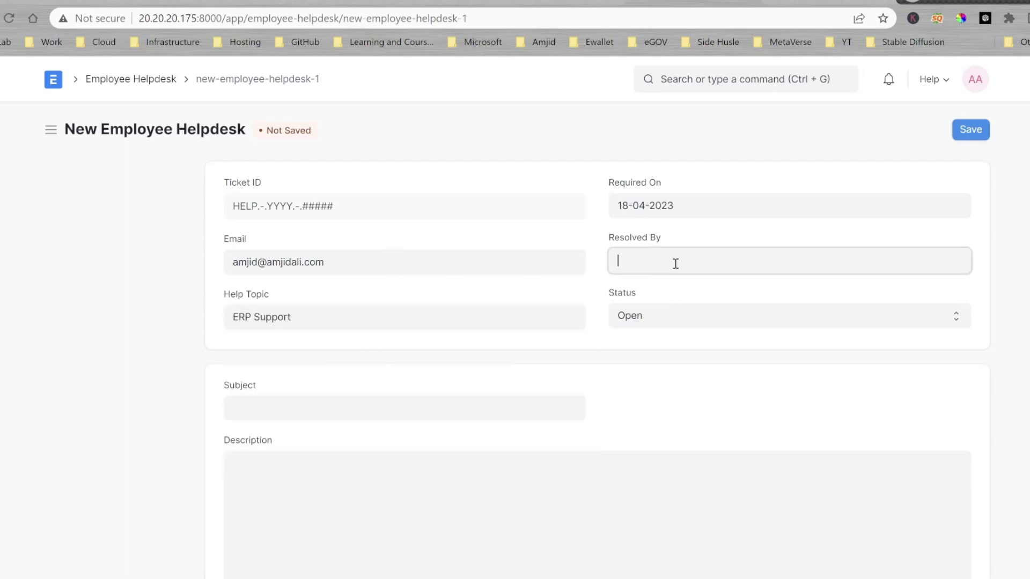
click(678, 291)
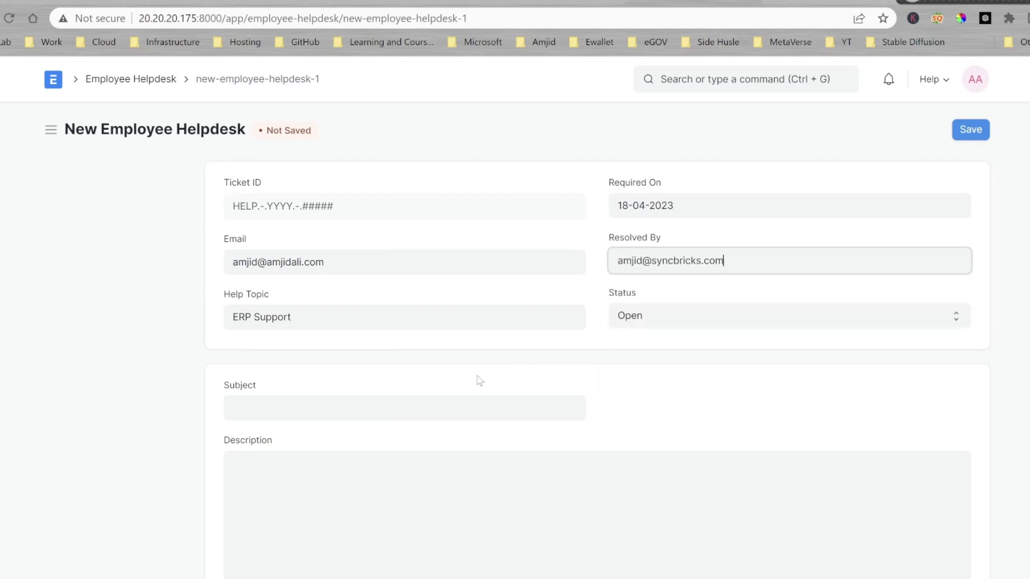
Enter subject 'te' and description 'sss', then save the ticket.
click(462, 403)
text(te)
click(467, 474)
text(s)
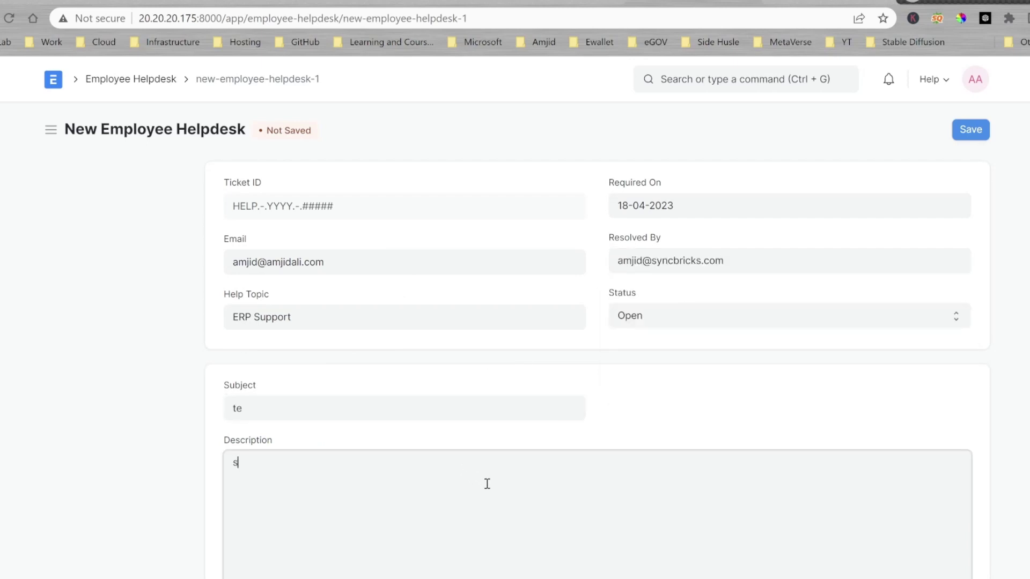
text(ss)
click(971, 131)
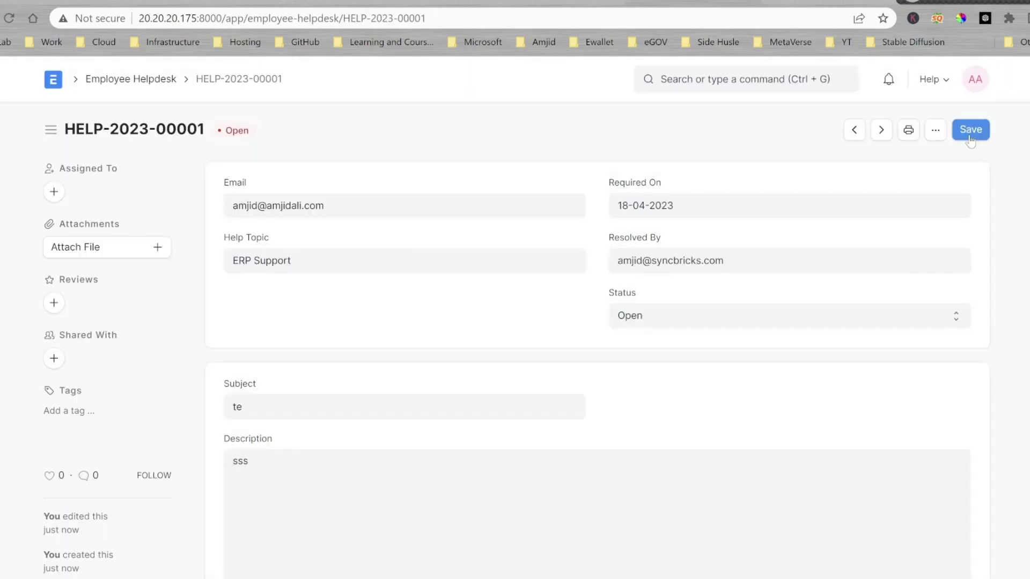
Save the ticket again and reopen HELP-2023-00001 from the Employee Helpdesk list.
click(971, 131)
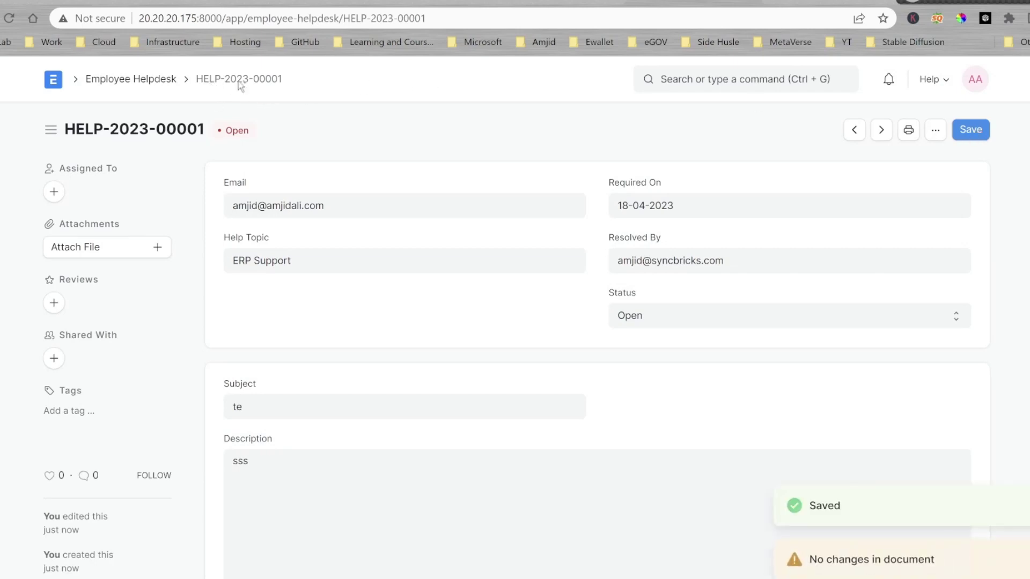
click(164, 83)
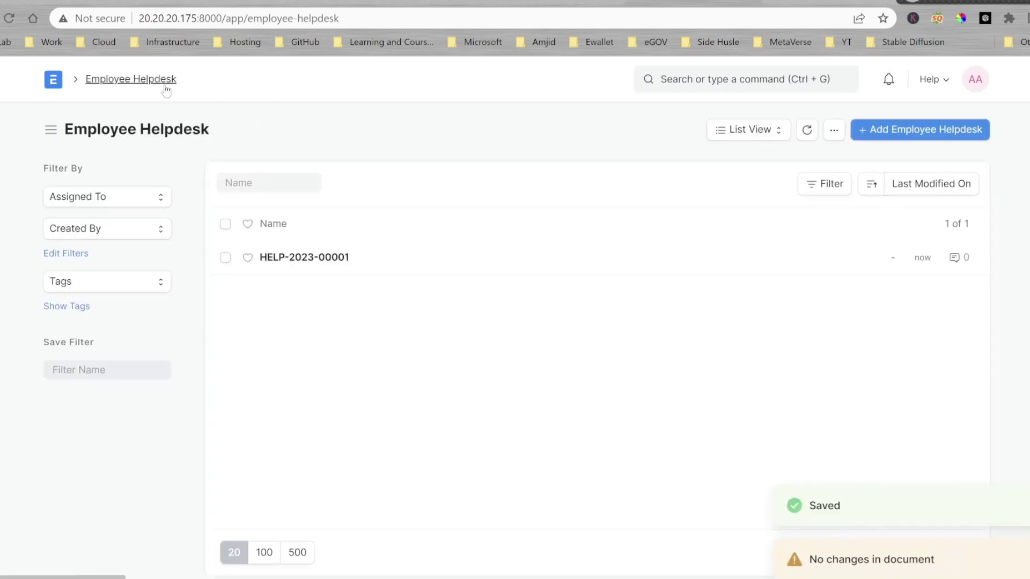
click(311, 258)
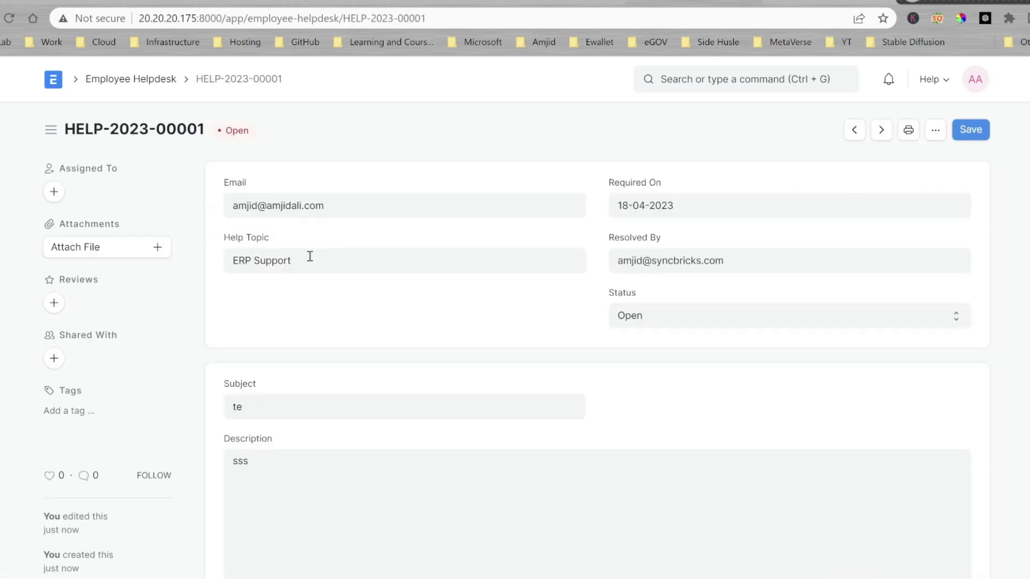
Draft an assignment of the ticket to a user with the comment 'please resolve'.
click(54, 191)
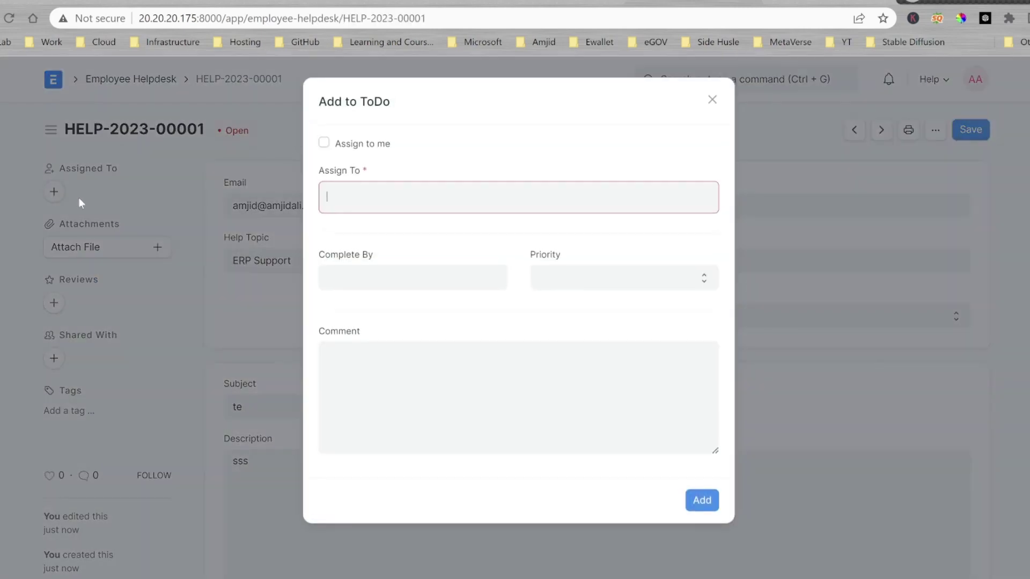
click(392, 228)
click(398, 404)
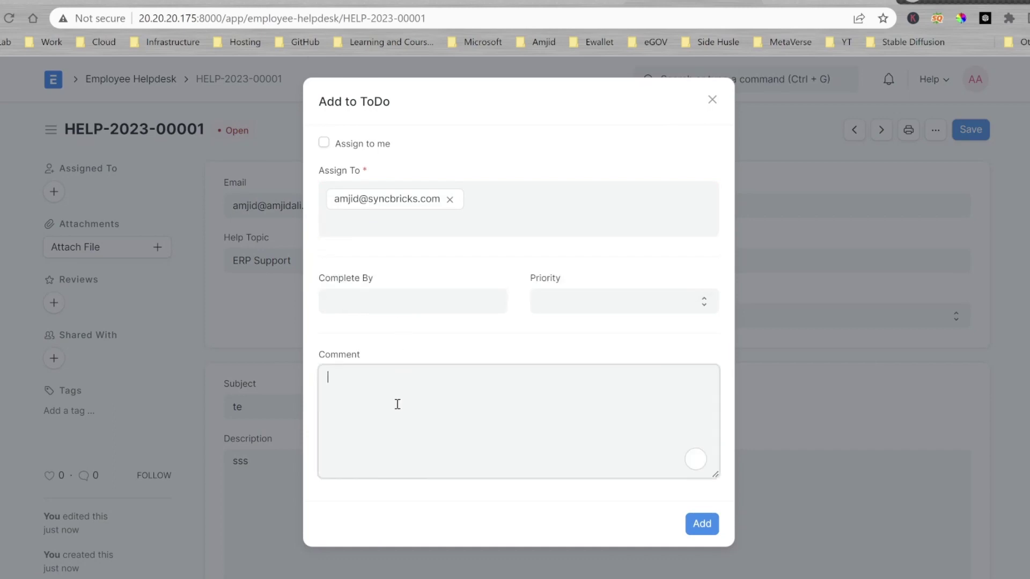
text(please resolved)
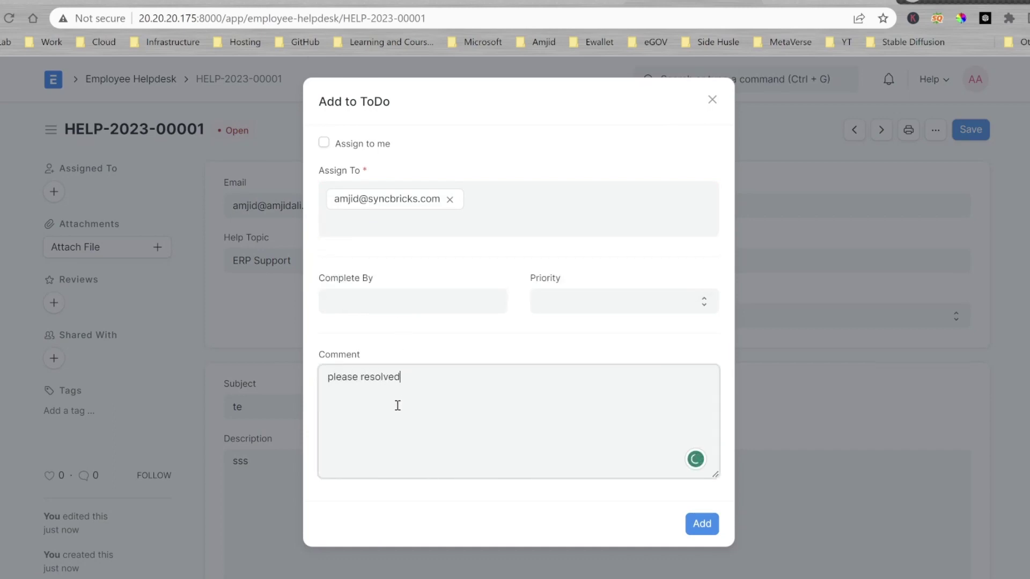
key(BackSpace)
Confirm the Add to ToDo dialog so the user is assigned to HELP-2023-00001.
click(698, 525)
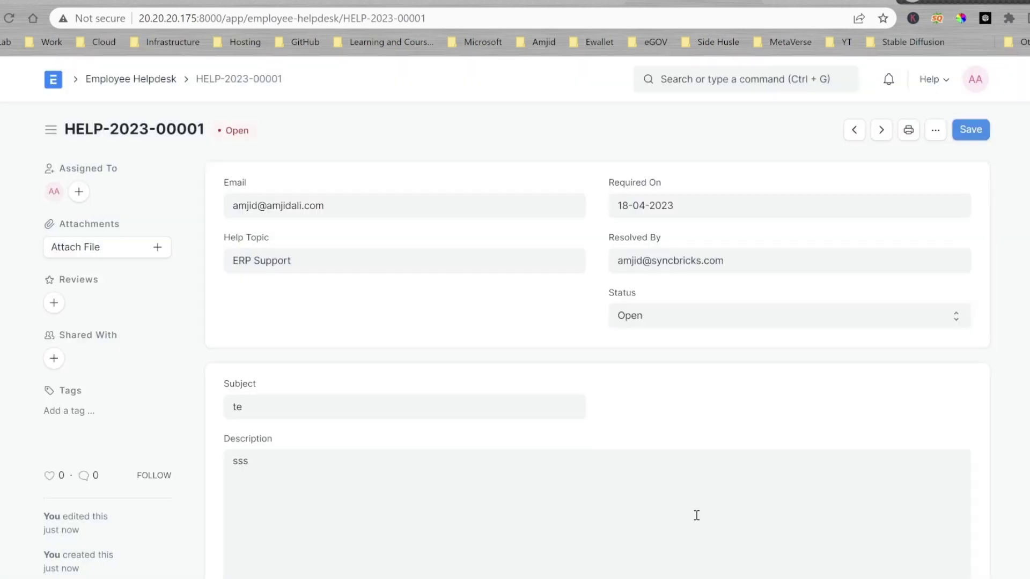